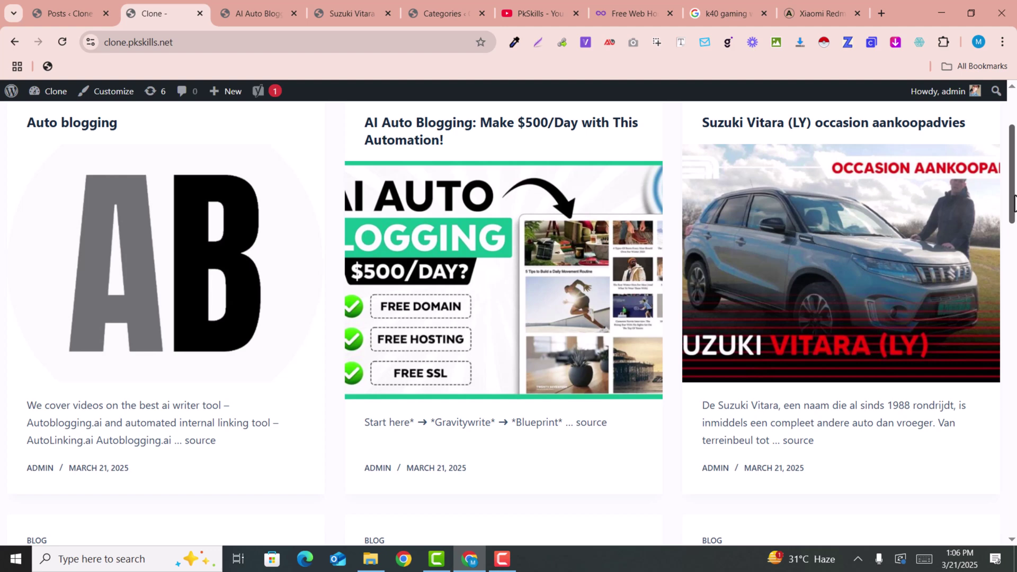
# Step: Browse the posts on the Clone homepage and open "Complete Elementor PRO And WordPress Tutorial For Beginners 2025"
pyautogui.moveTo(1014, 201); pyautogui.dragTo(1014, 392)
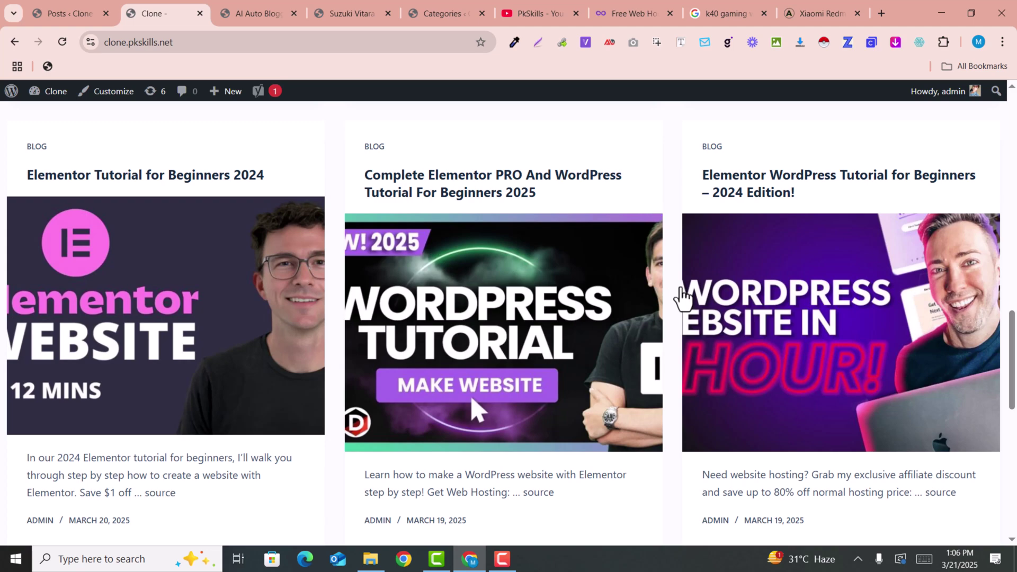
pyautogui.scroll(-2, 541, 264)
pyautogui.scroll(5, 542, 261)
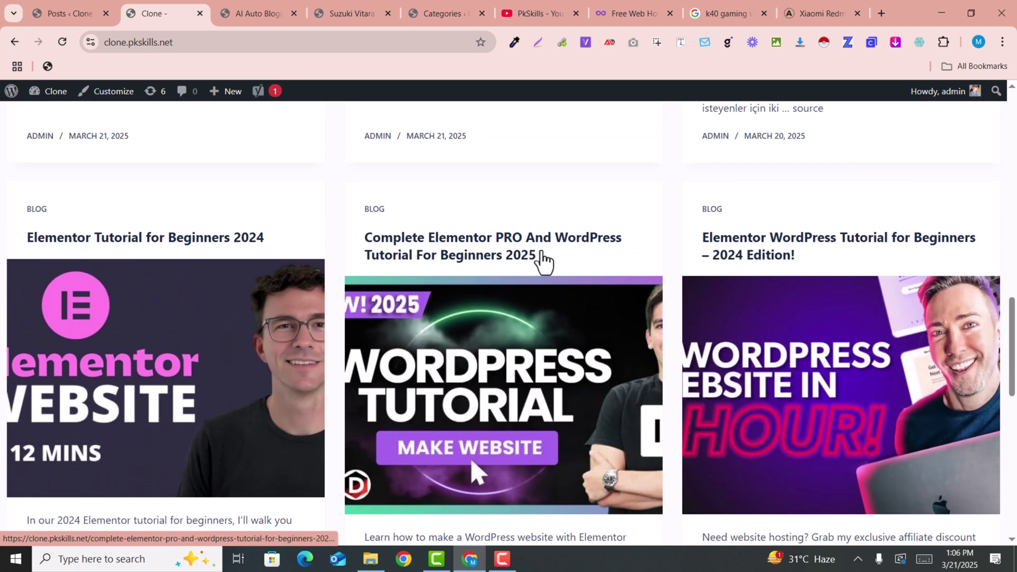
pyautogui.scroll(4, 405, 233)
pyautogui.scroll(-5, 413, 236)
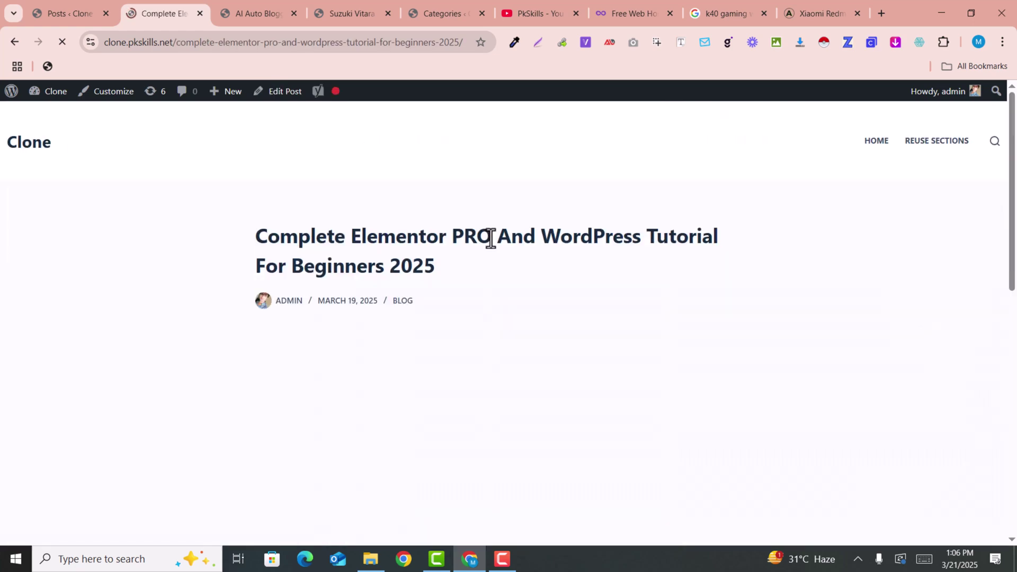
# Step: Play the post's embedded YouTube video briefly with the sound muted and pause it
pyautogui.scroll(-3, 538, 253)
pyautogui.scroll(4, 166, 190)
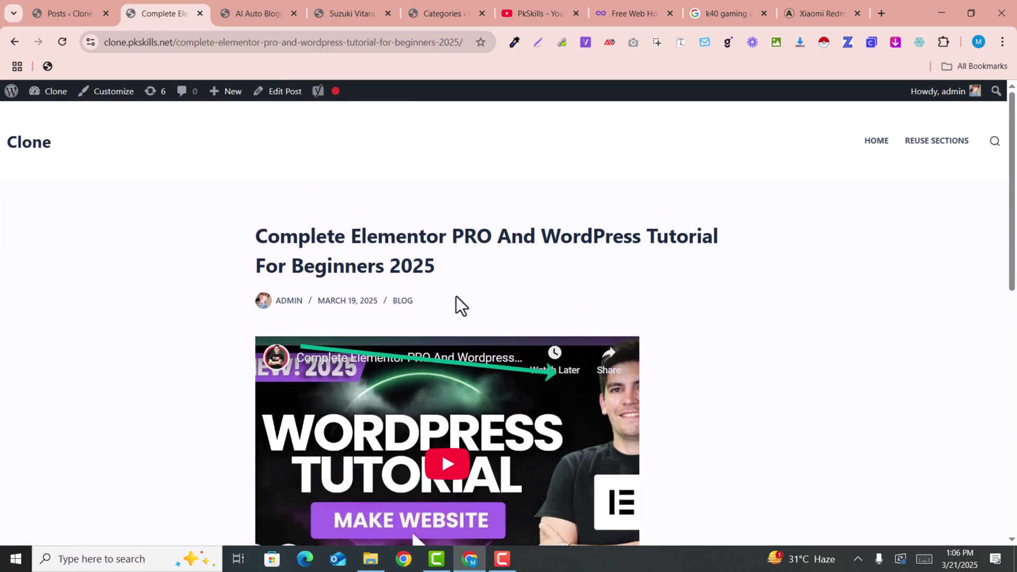
pyautogui.scroll(-4, 456, 305)
pyautogui.click(448, 265)
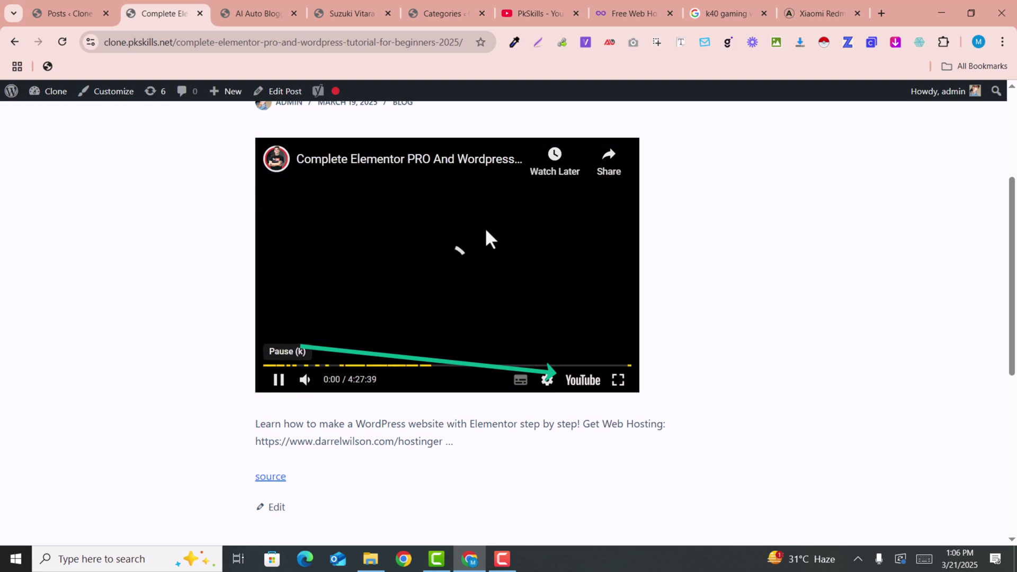
pyautogui.click(306, 383)
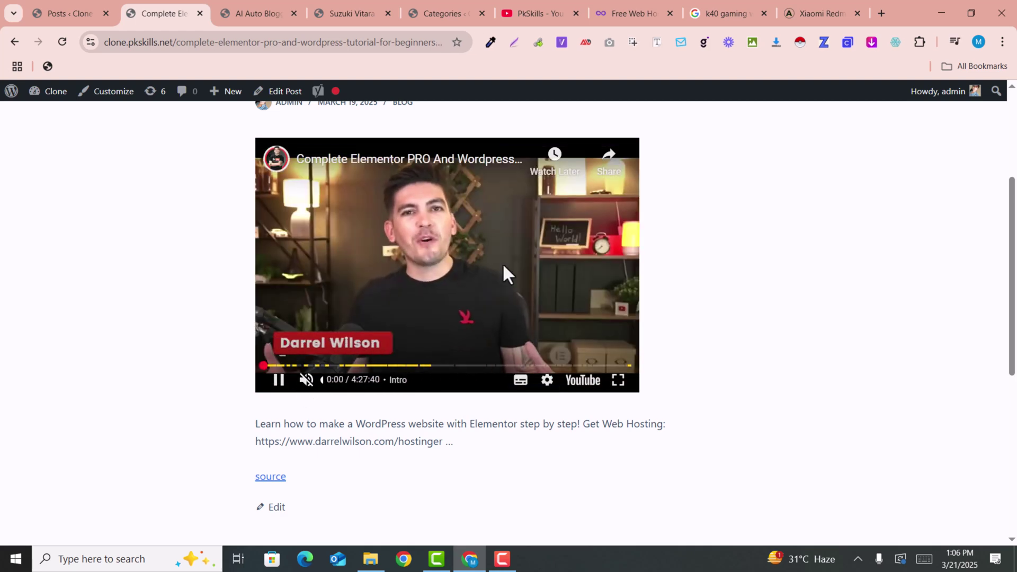
pyautogui.click(278, 379)
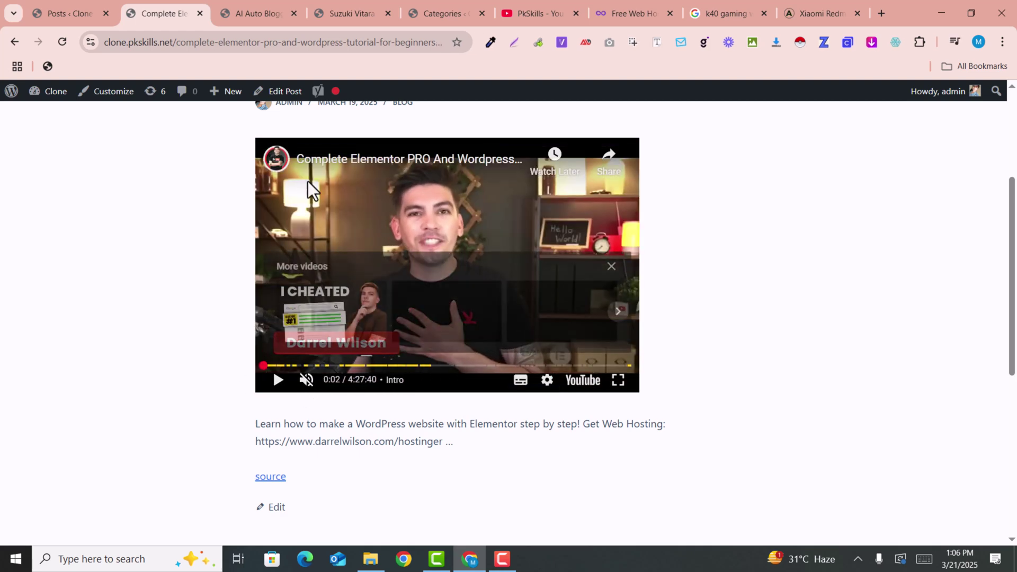
# Step: Return to the Clone homepage and look through the list of blog posts
pyautogui.scroll(2, 234, 313)
pyautogui.scroll(2, 228, 304)
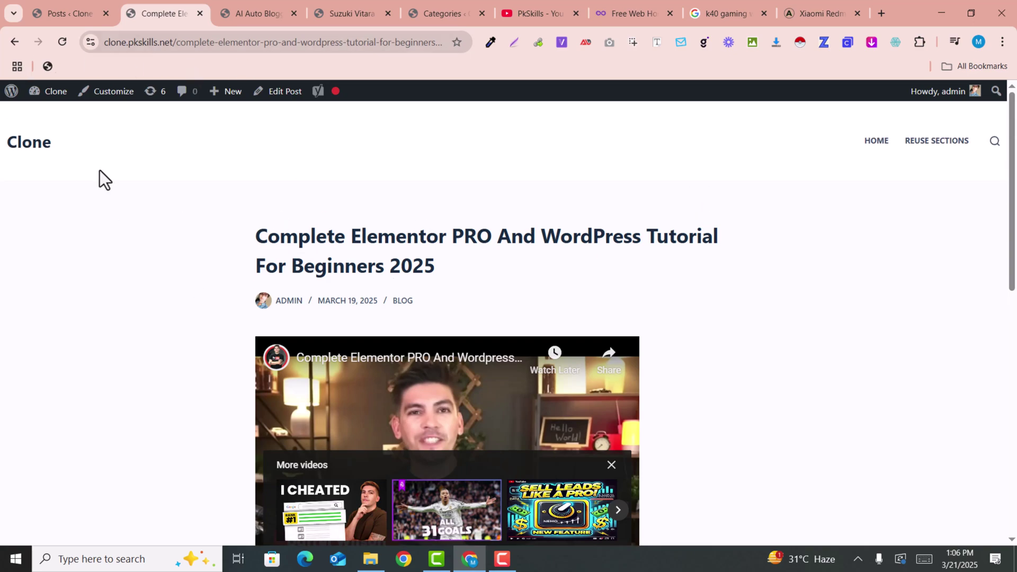
pyautogui.click(46, 159)
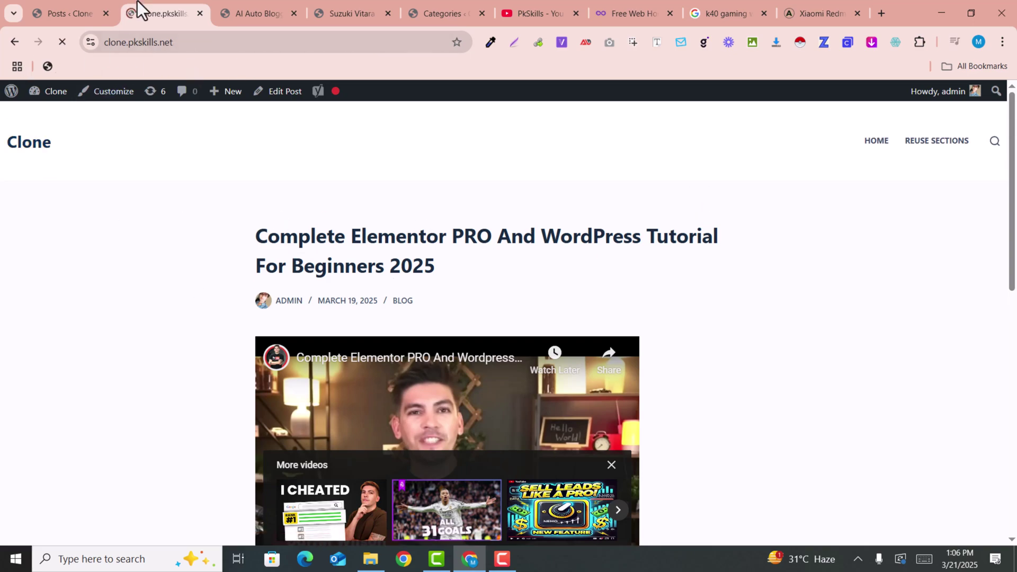
pyautogui.scroll(4, 639, 294)
pyautogui.scroll(-10, 638, 294)
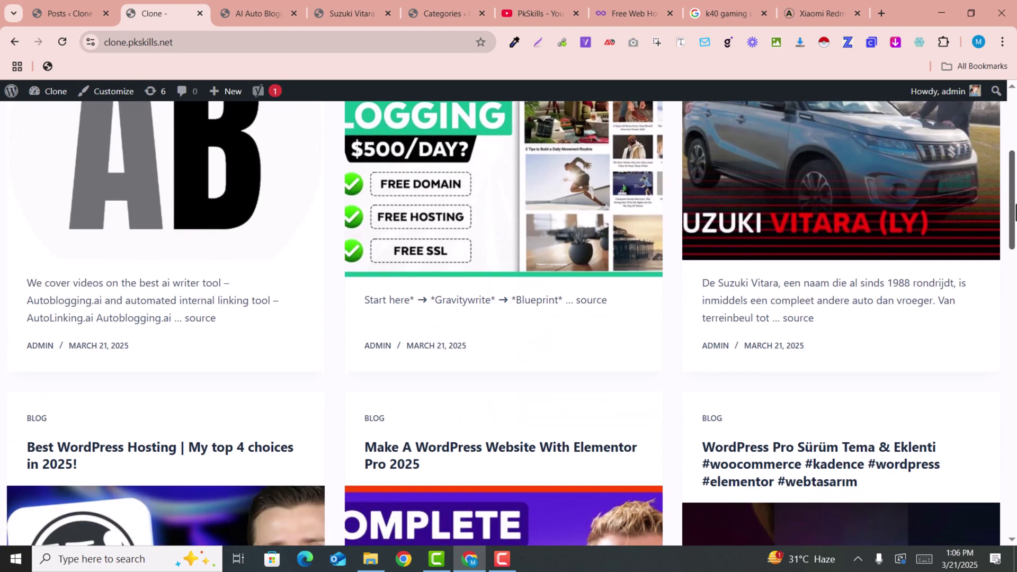
pyautogui.scroll(-6, 583, 281)
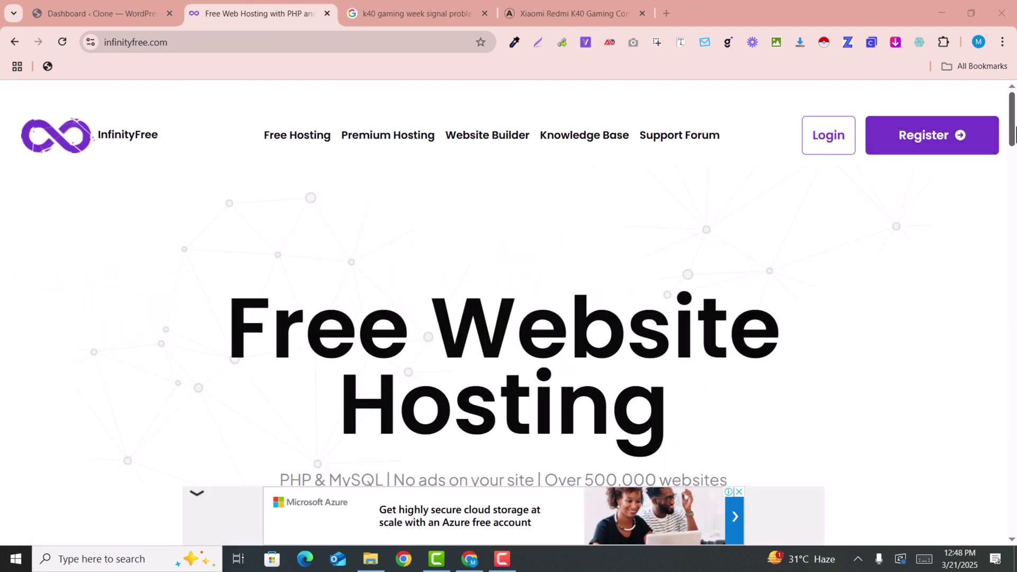
# Step: Examine the InfinityFree homepage for its free hosting features and registration options
pyautogui.click(1015, 133)
pyautogui.moveTo(1014, 134)
pyautogui.mouseDown()
pyautogui.moveTo(1015, 173)
pyautogui.moveTo(1015, 137)
pyautogui.mouseUp()
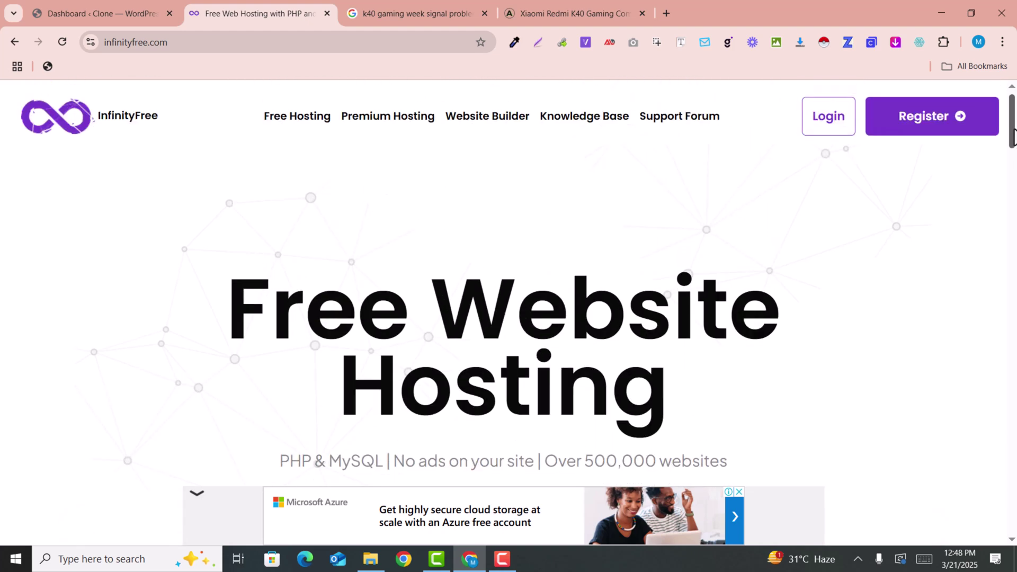
pyautogui.scroll(-9, 820, 185)
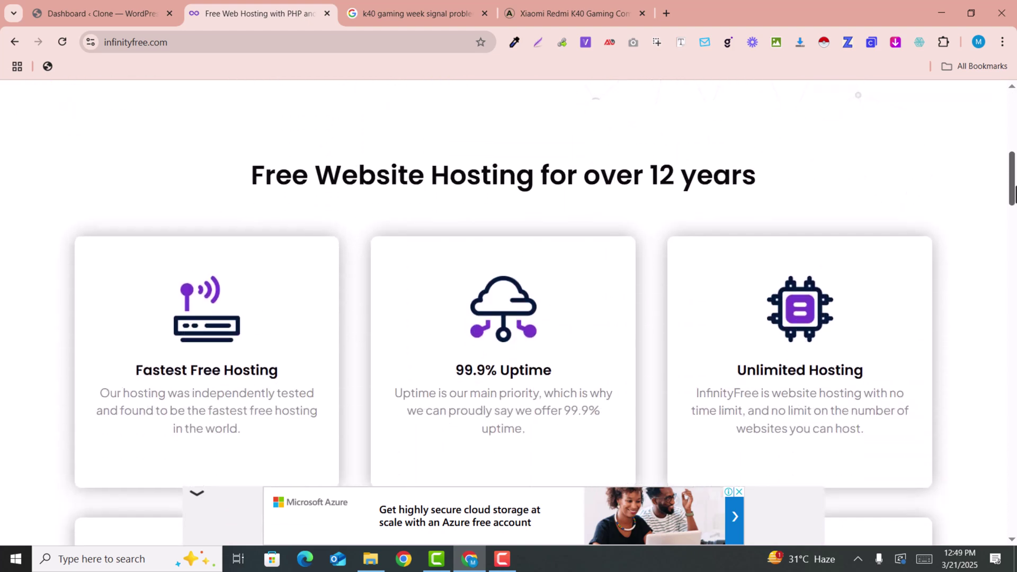
pyautogui.scroll(3, 820, 184)
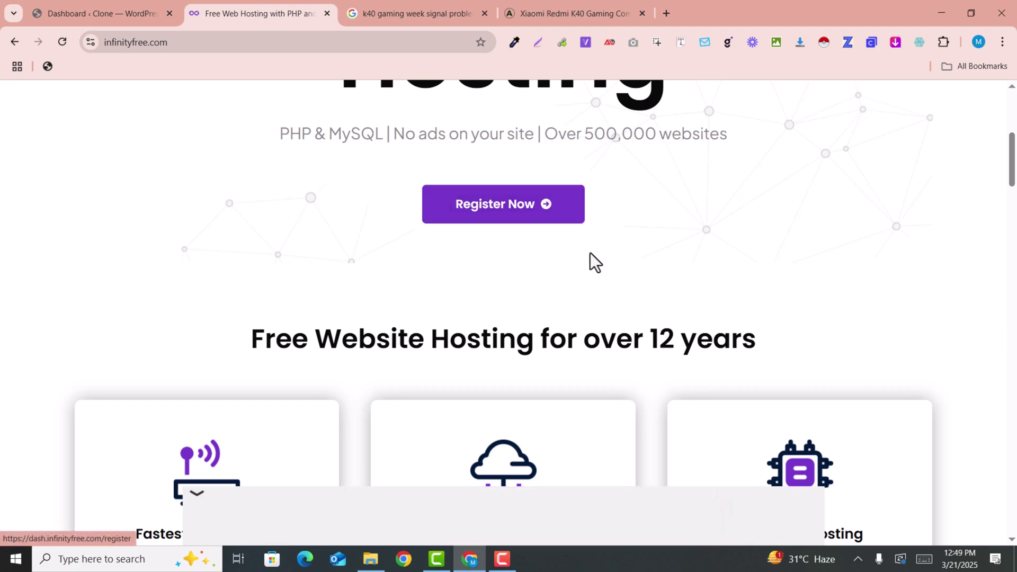
pyautogui.scroll(-3, 591, 254)
pyautogui.scroll(-1, 591, 254)
pyautogui.scroll(-3, 1015, 212)
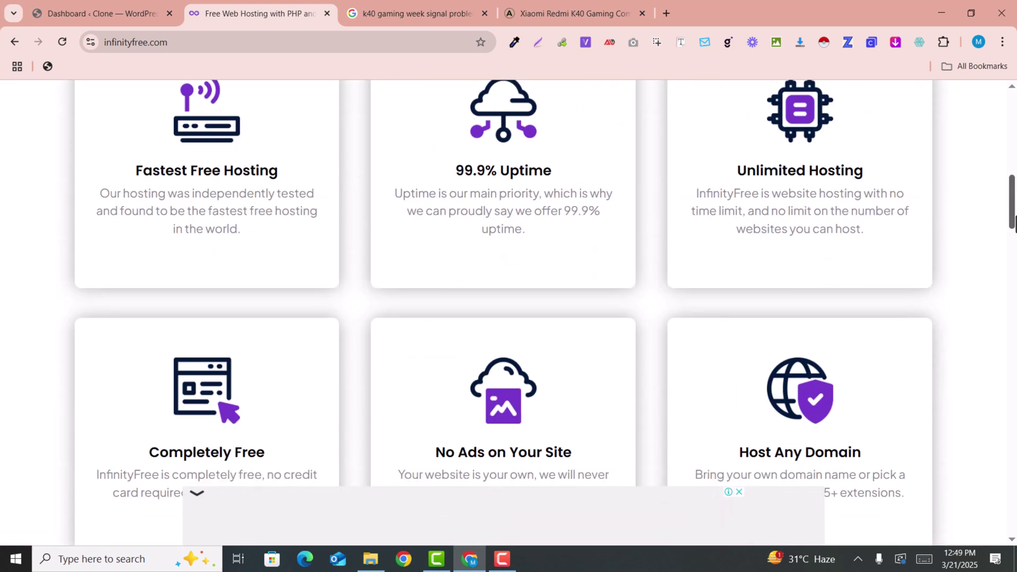
pyautogui.moveTo(1014, 212); pyautogui.dragTo(1015, 121)
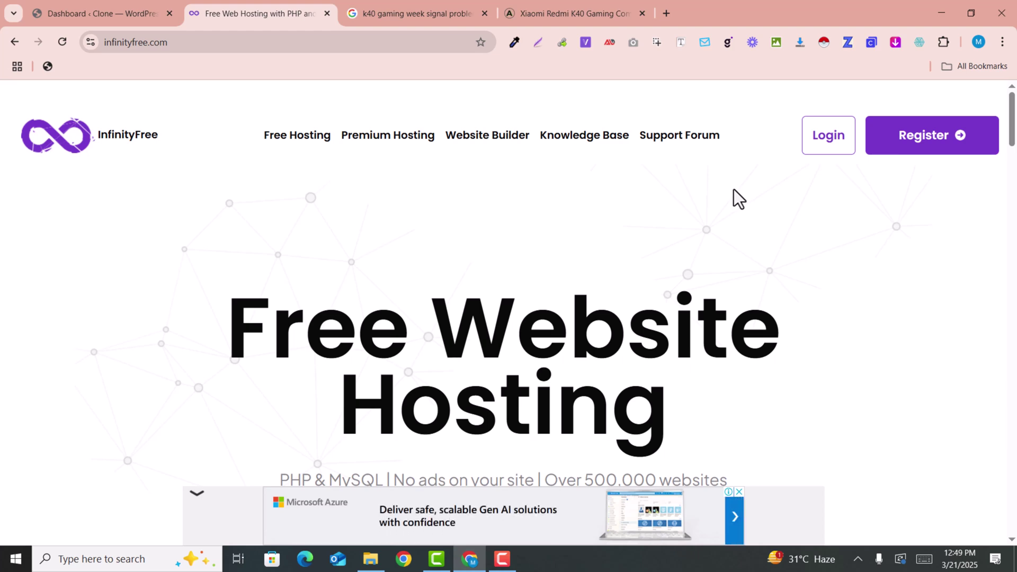
pyautogui.scroll(-8, 757, 283)
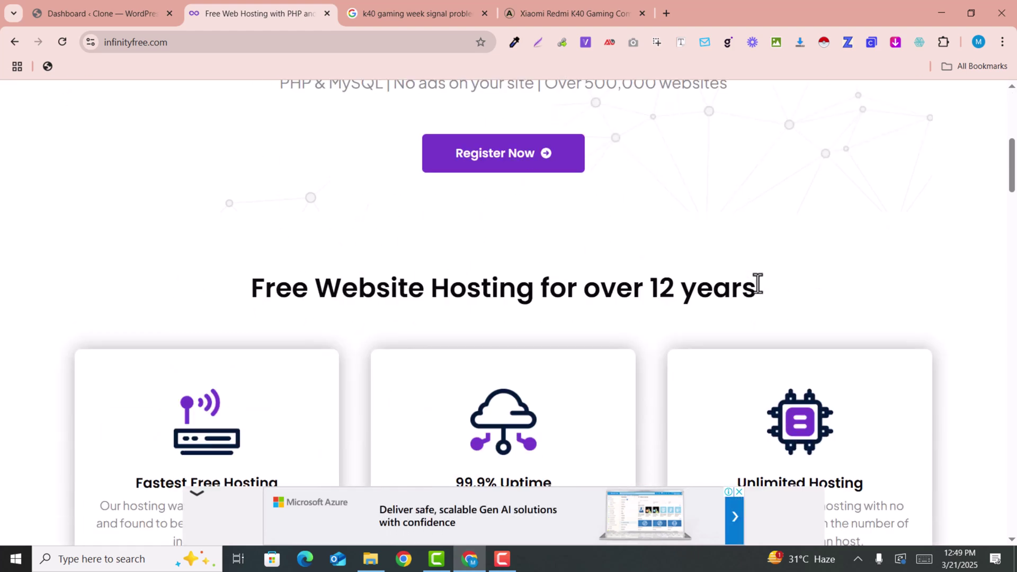
pyautogui.scroll(-1, 758, 283)
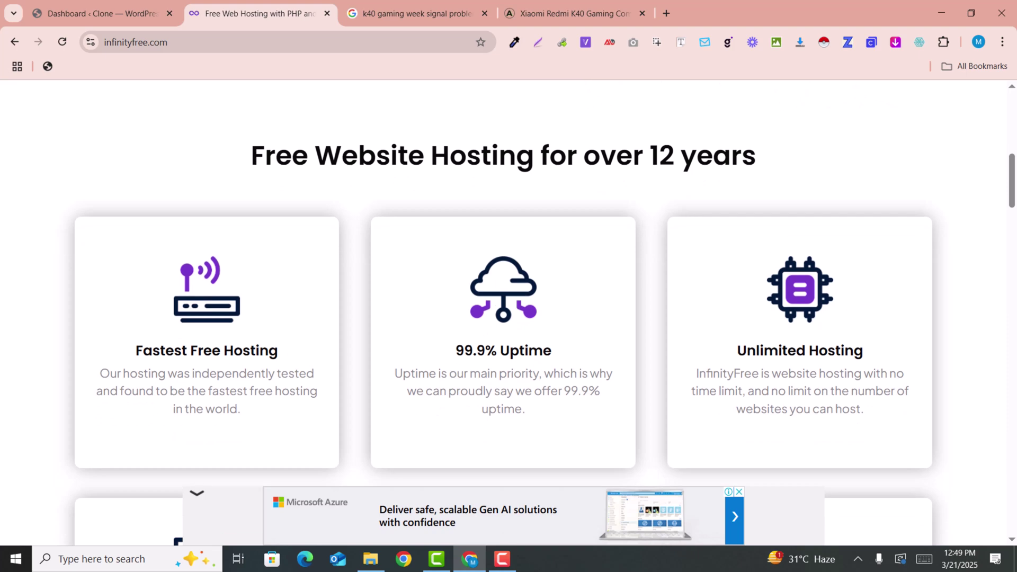
pyautogui.moveTo(1010, 193); pyautogui.dragTo(1011, 130)
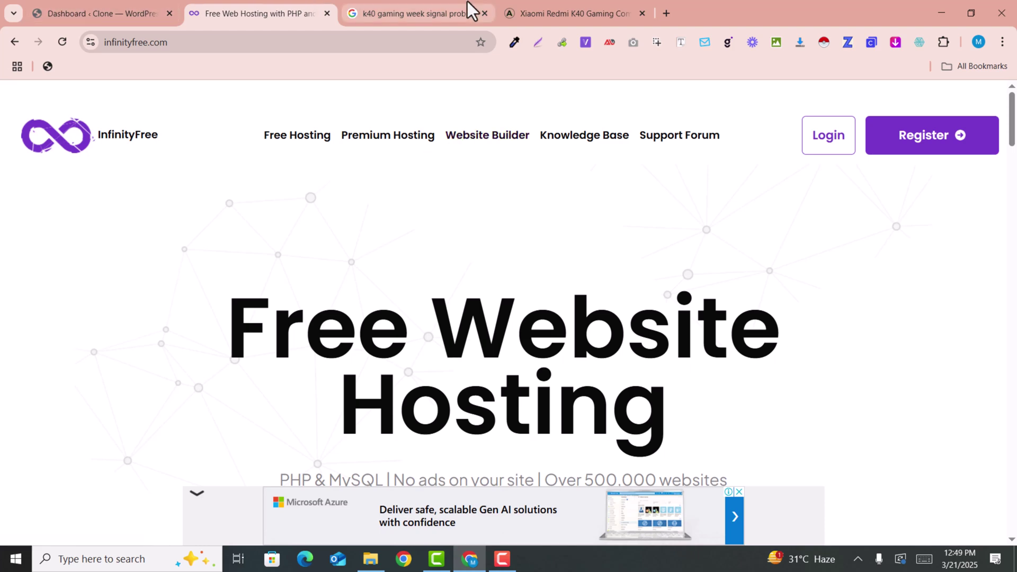
# Step: Switch to the Clone site's WordPress dashboard and look over its overview widgets
pyautogui.click(72, 2)
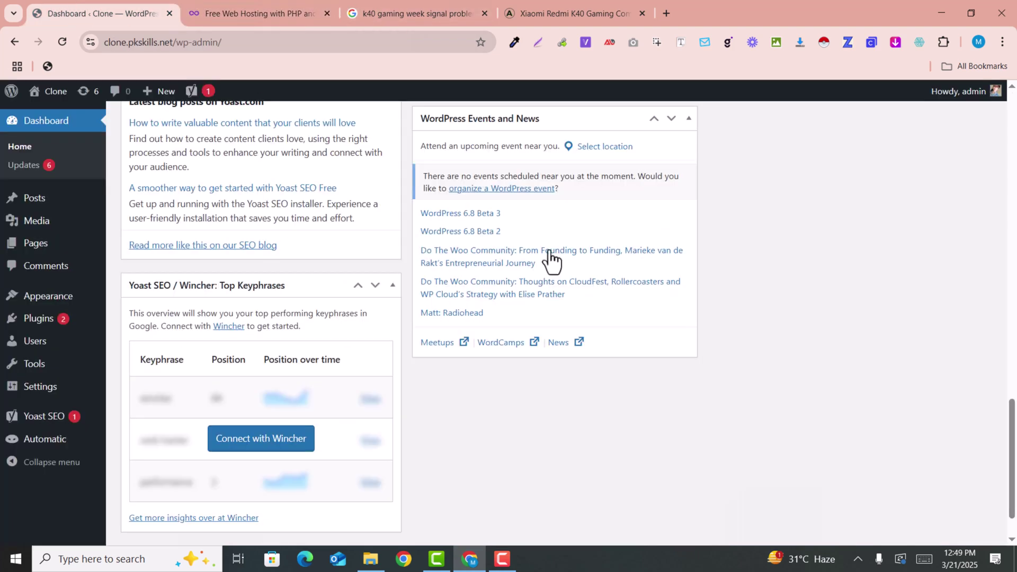
pyautogui.scroll(6, 593, 363)
pyautogui.scroll(-6, 593, 363)
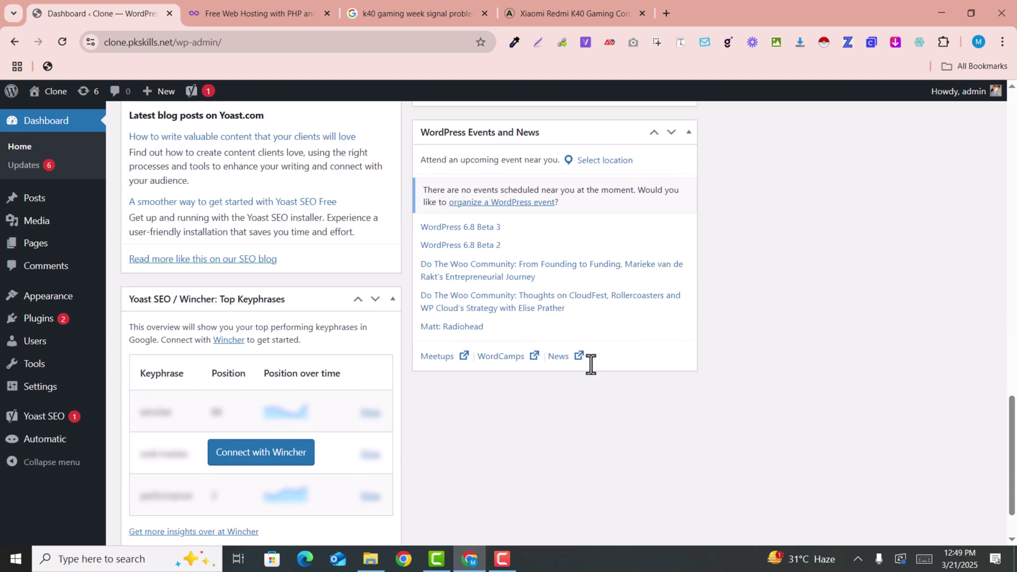
pyautogui.scroll(6, 591, 364)
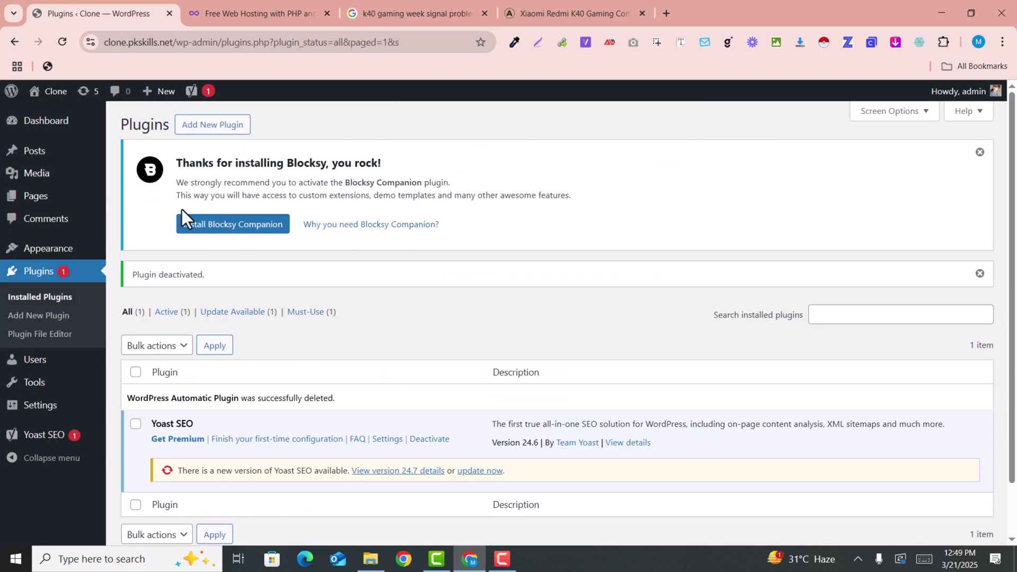
# Step: Start a new plugin upload and choose wp-automatic_v3.73.1.zip from the Downloads folder
pyautogui.click(197, 129)
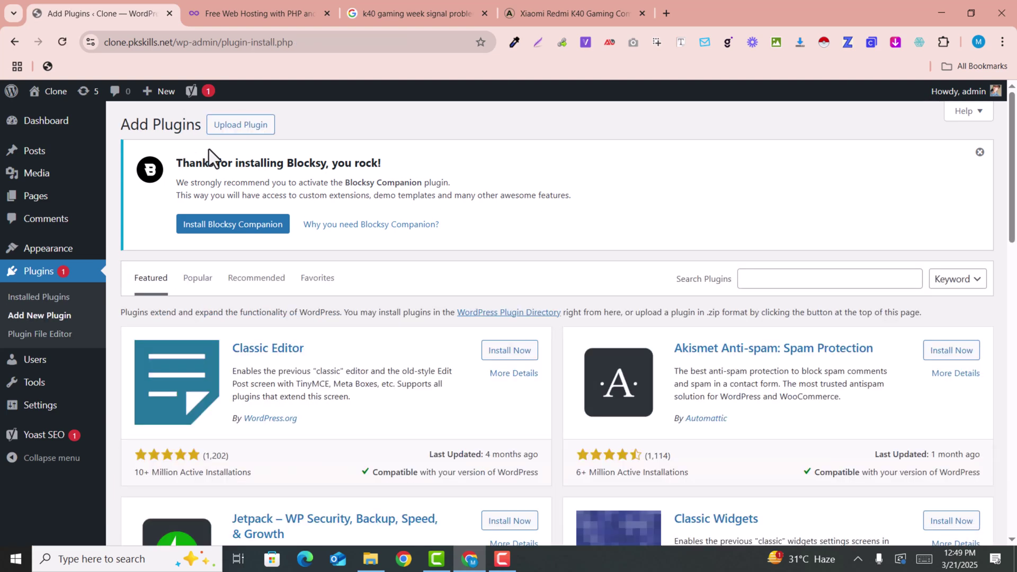
pyautogui.click(227, 127)
pyautogui.click(482, 365)
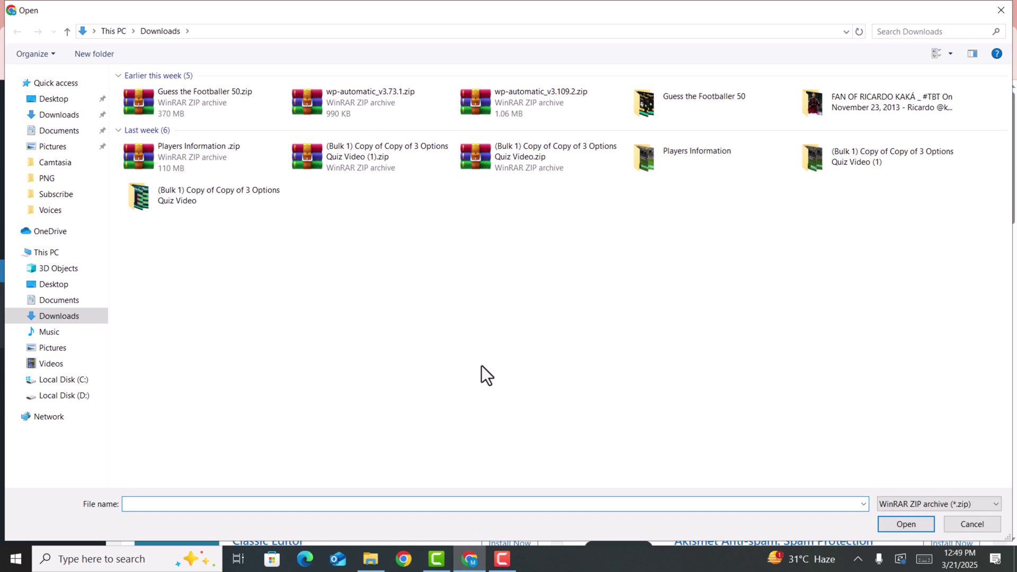
pyautogui.click(370, 97)
pyautogui.click(895, 519)
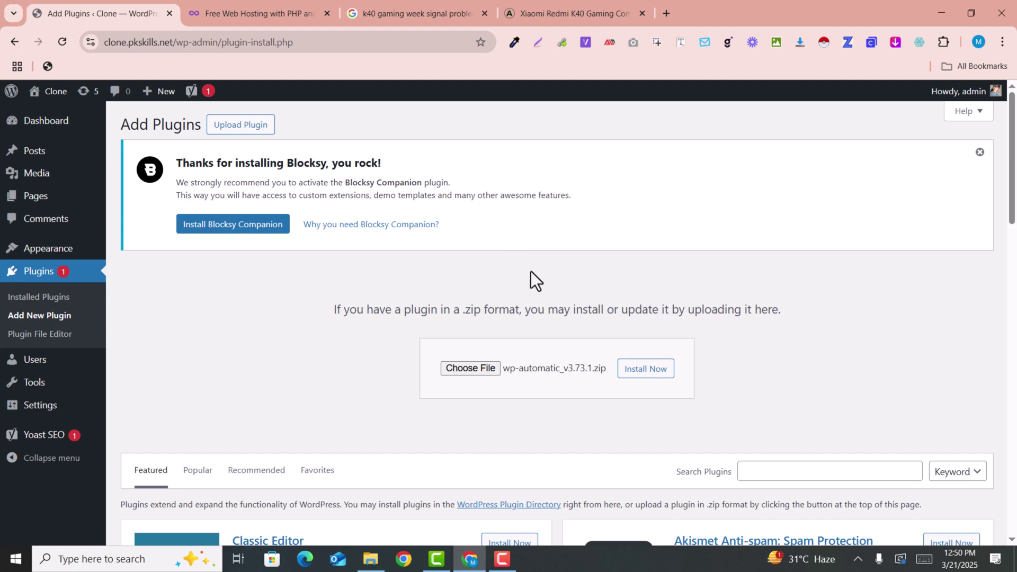
# Step: Install and activate the uploaded WordPress Automatic Plugin, and check its entry among the installed plugins
pyautogui.click(660, 378)
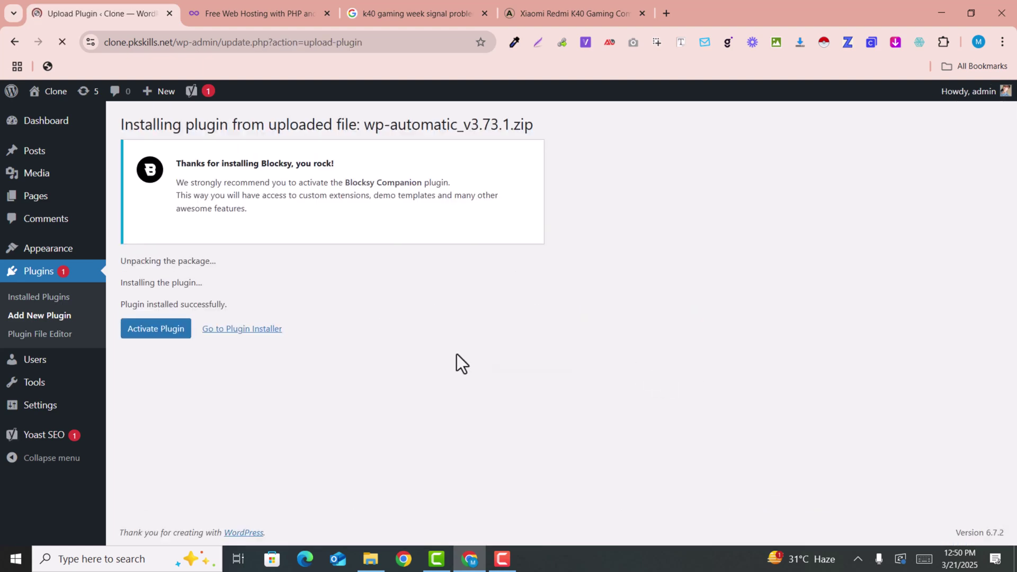
pyautogui.click(151, 350)
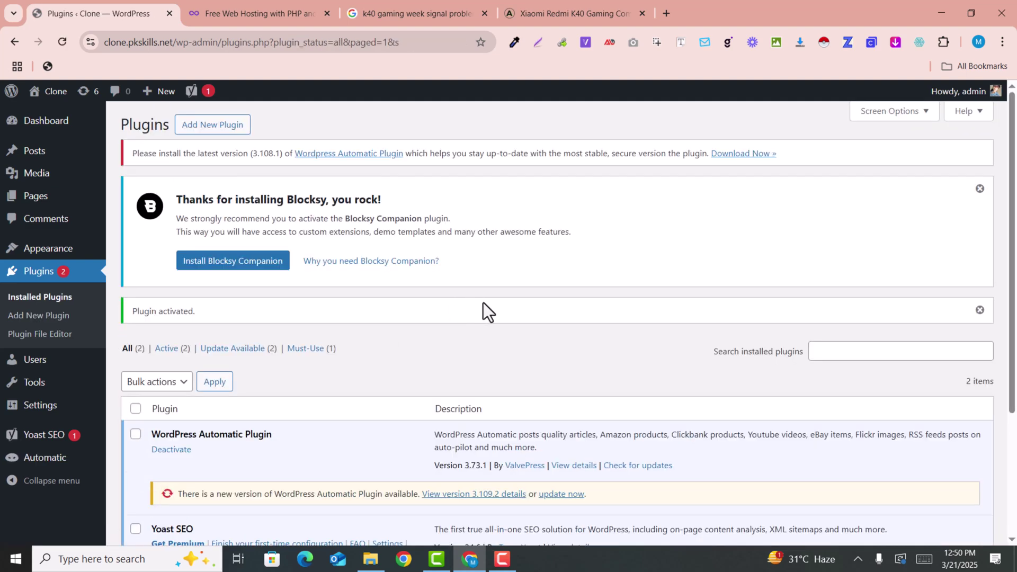
pyautogui.scroll(-3, 484, 303)
pyautogui.scroll(-1, 484, 303)
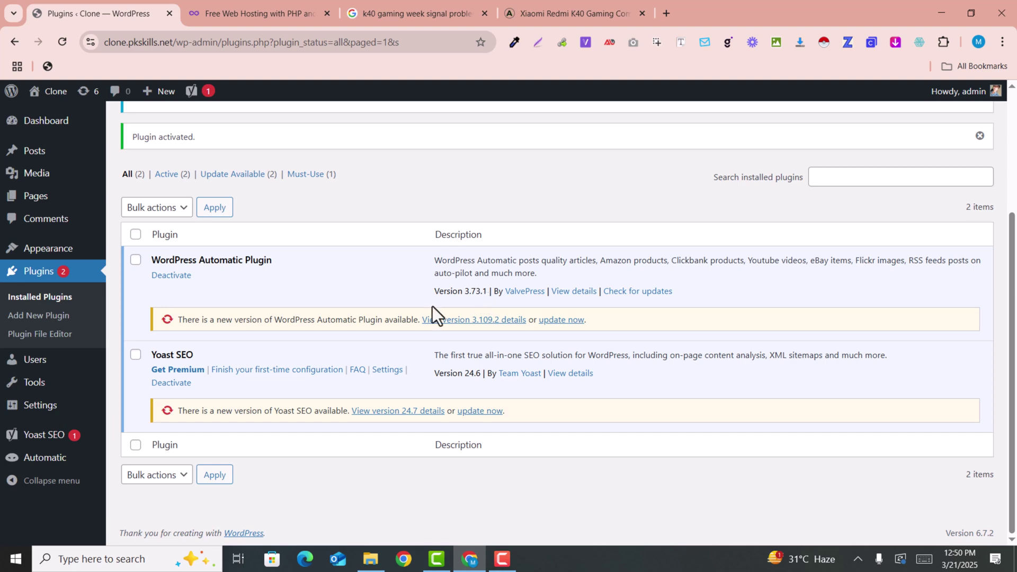
# Step: Open the Automatic plugin's settings and find the YouTube API key section
pyautogui.moveTo(43, 467)
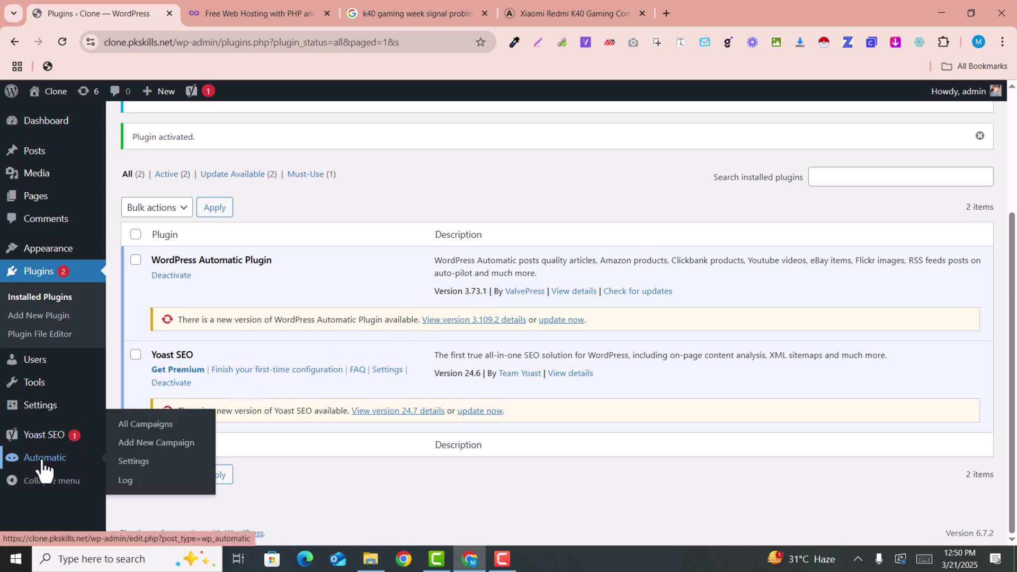
pyautogui.click(135, 465)
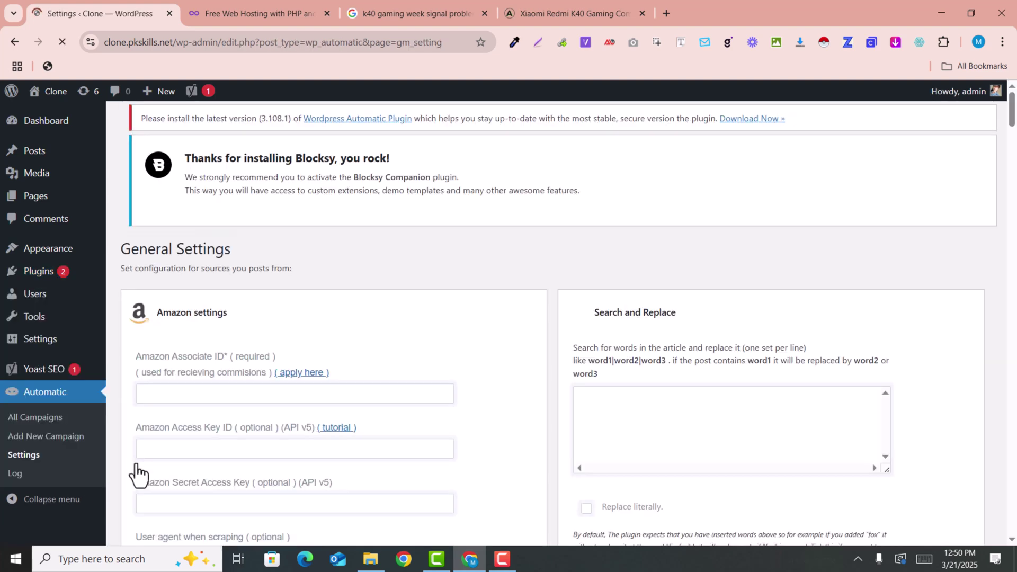
pyautogui.scroll(-8, 434, 314)
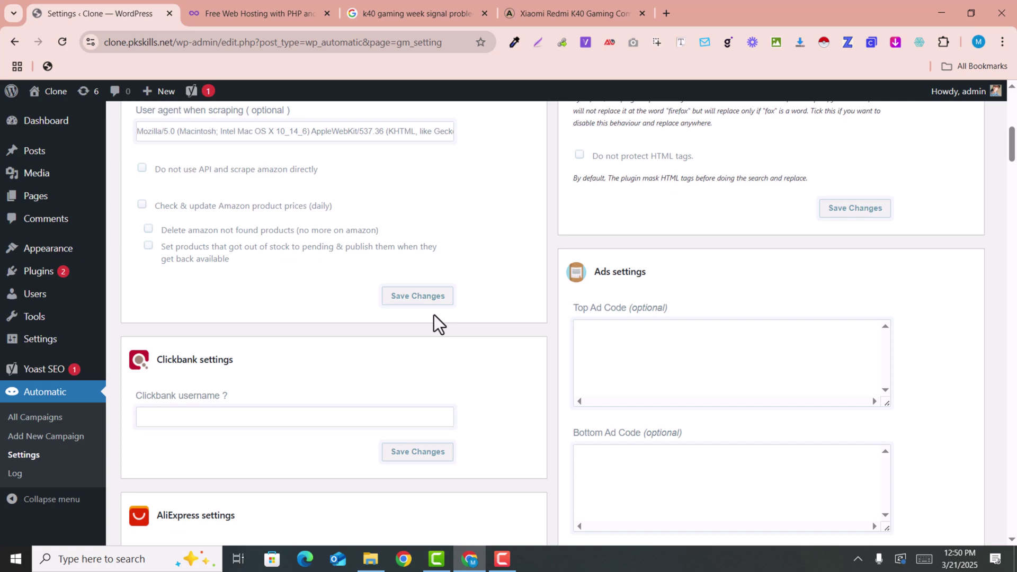
pyautogui.scroll(-10, 434, 315)
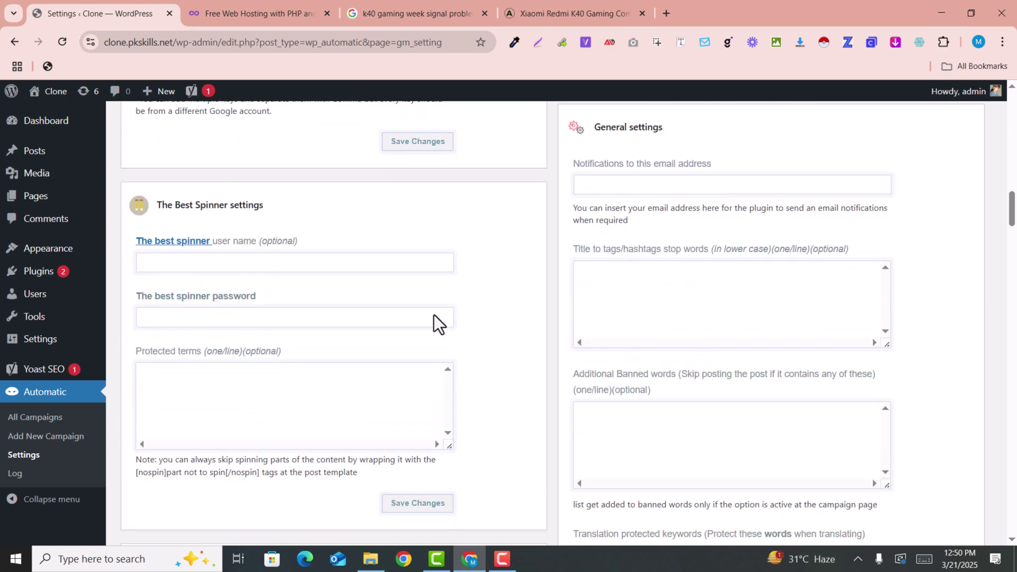
pyautogui.scroll(-10, 434, 314)
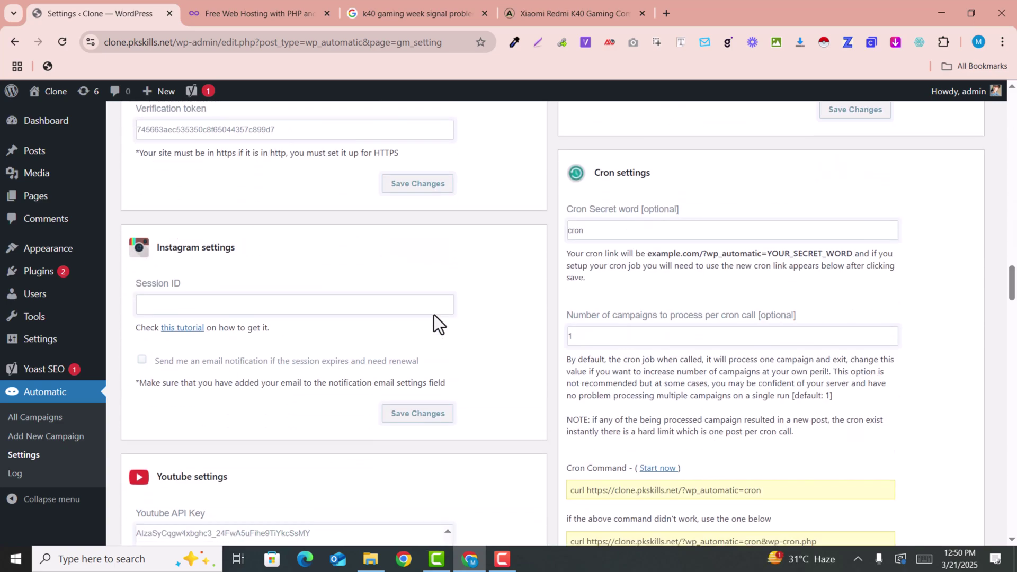
pyautogui.scroll(-3, 434, 315)
pyautogui.scroll(-2, 363, 368)
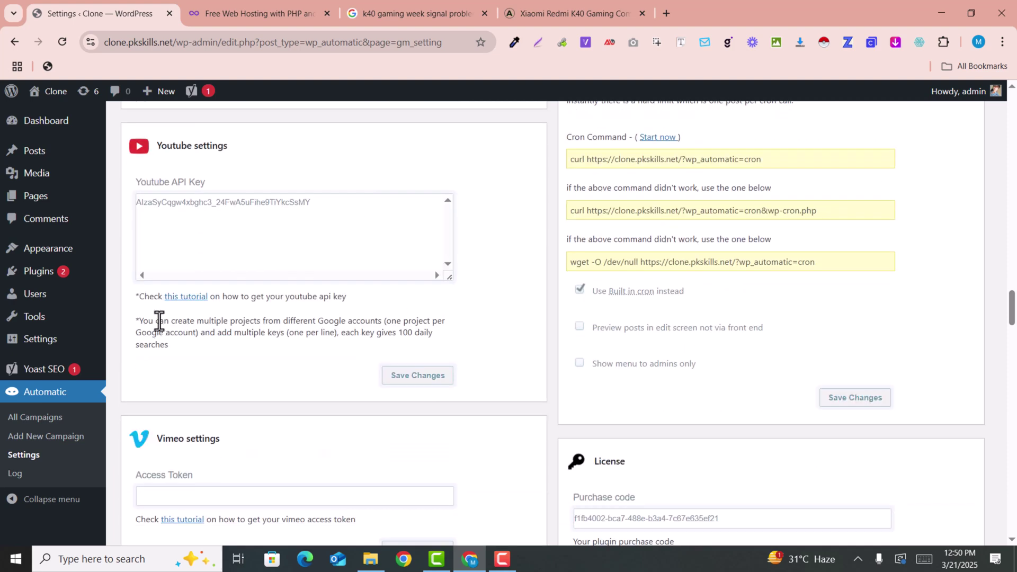
# Step: Open the linked tutorial on getting a YouTube API key in a new tab and read through its steps
pyautogui.rightClick(185, 304)
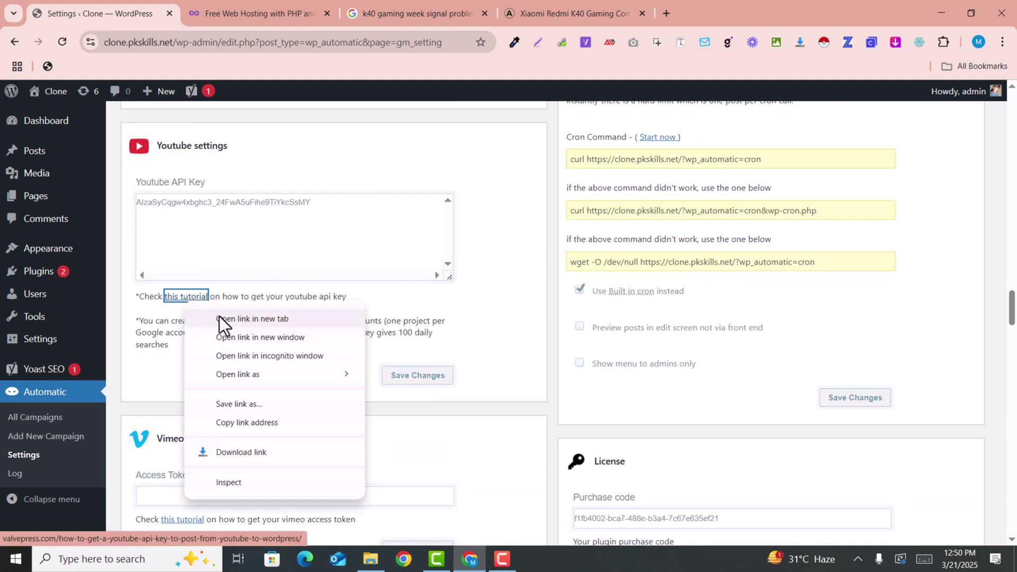
pyautogui.click(219, 316)
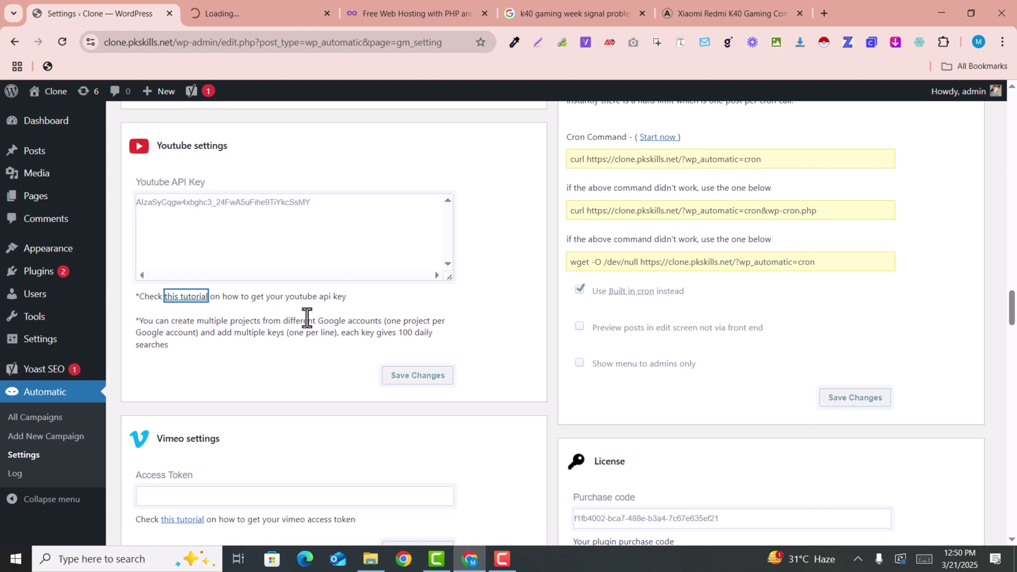
pyautogui.moveTo(316, 217); pyautogui.dragTo(140, 212)
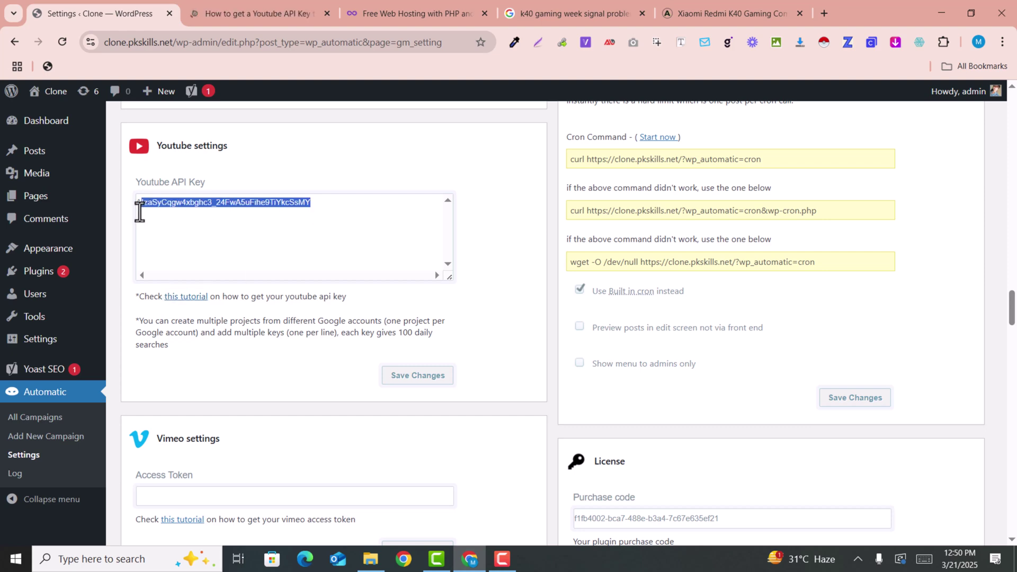
pyautogui.click(221, 11)
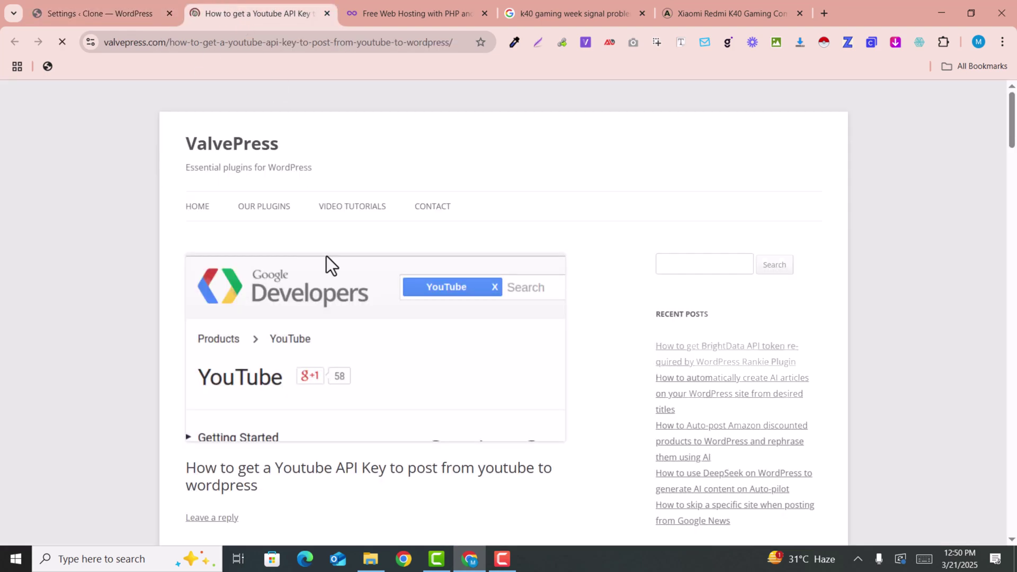
pyautogui.scroll(-5, 339, 311)
pyautogui.scroll(-15, 339, 310)
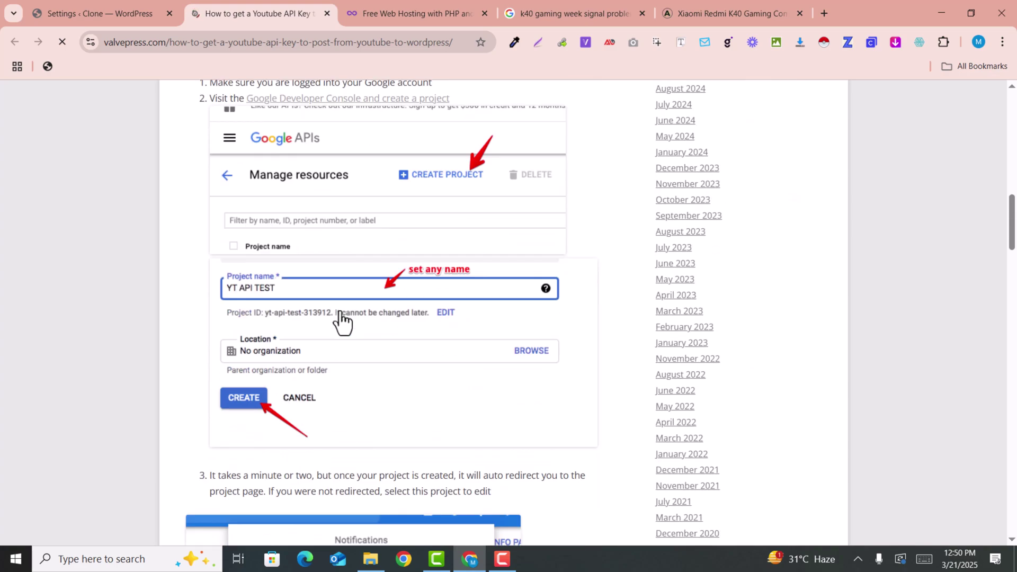
pyautogui.scroll(-15, 339, 312)
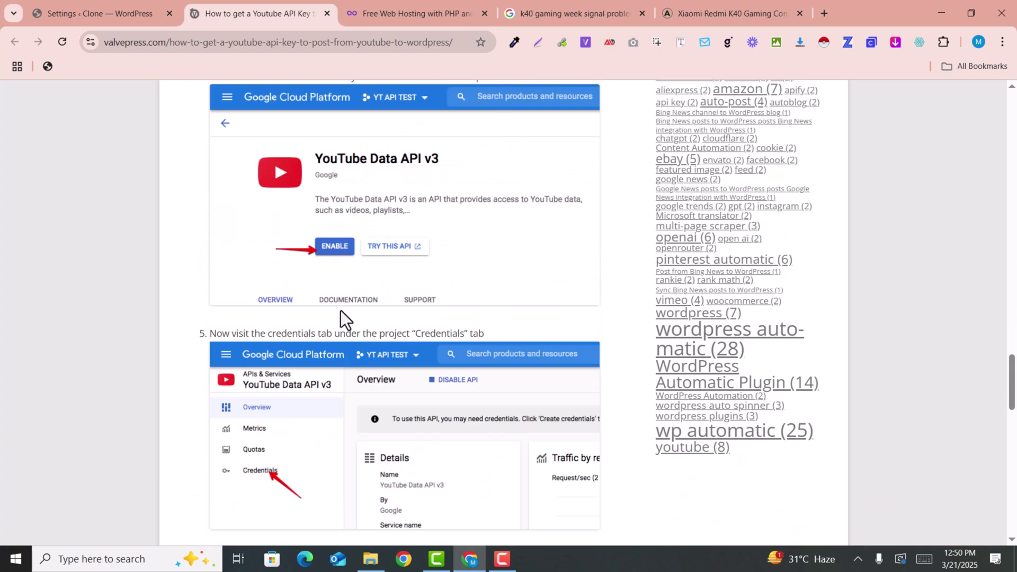
pyautogui.scroll(-2, 342, 311)
pyautogui.scroll(14, 341, 311)
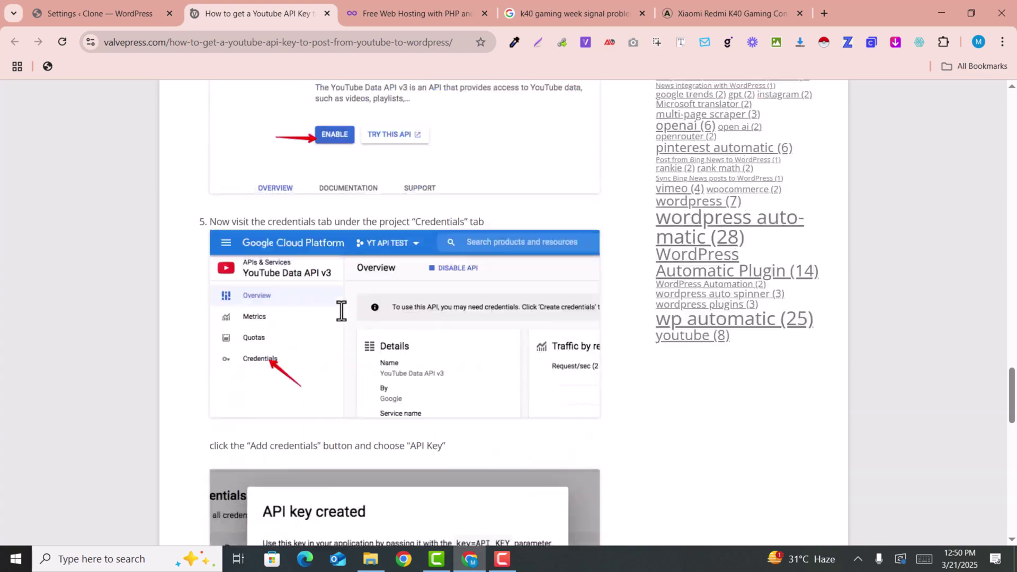
pyautogui.scroll(12, 342, 311)
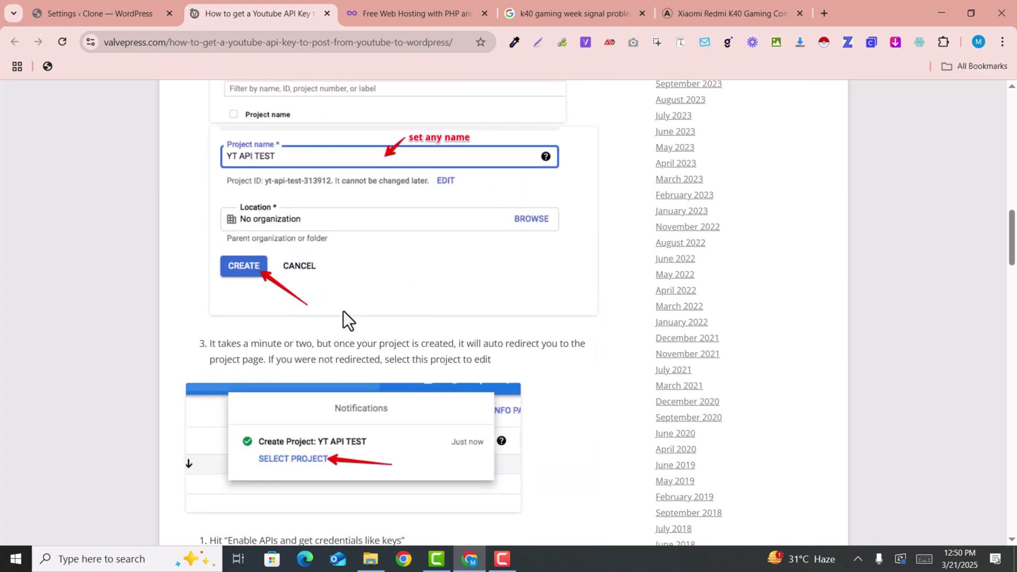
pyautogui.scroll(6, 307, 364)
# Step: Return to the plugin settings, check the key in the Youtube API Key field and save the settings
pyautogui.click(118, 11)
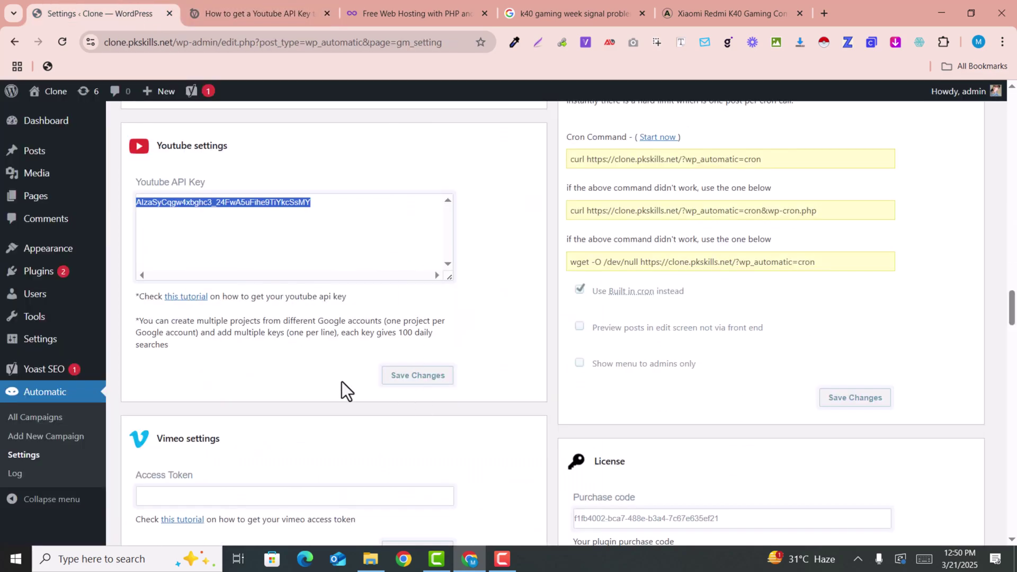
pyautogui.click(268, 208)
pyautogui.hotkey('ctrl', 'a')
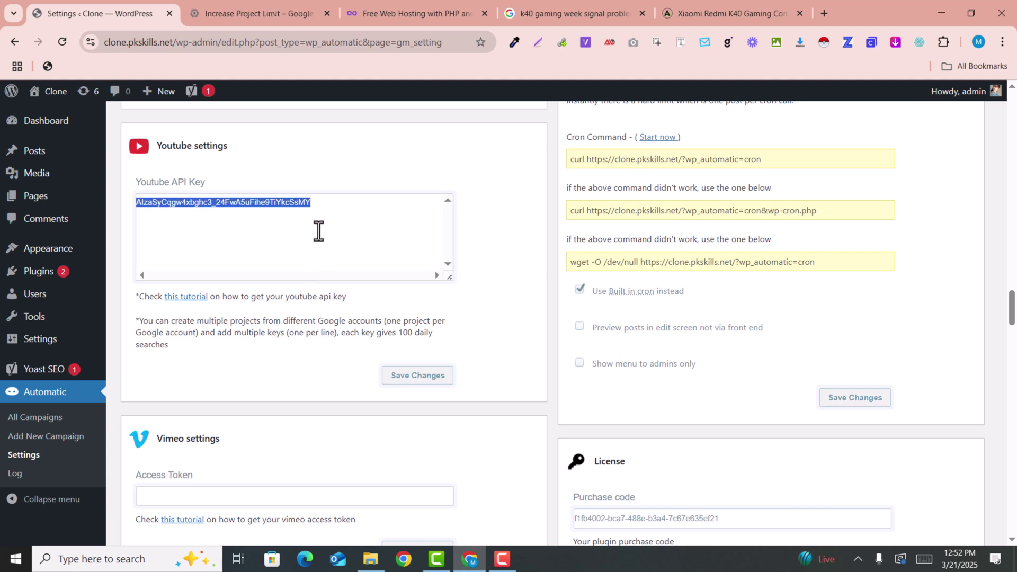
pyautogui.click(318, 231)
pyautogui.doubleClick(155, 205)
pyautogui.click(271, 210)
pyautogui.doubleClick(275, 207)
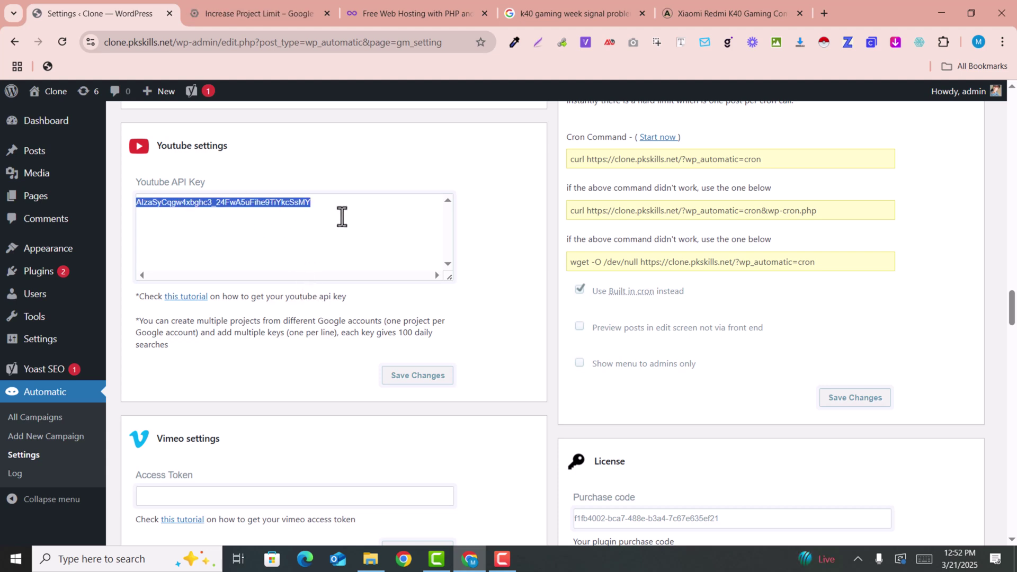
pyautogui.click(439, 376)
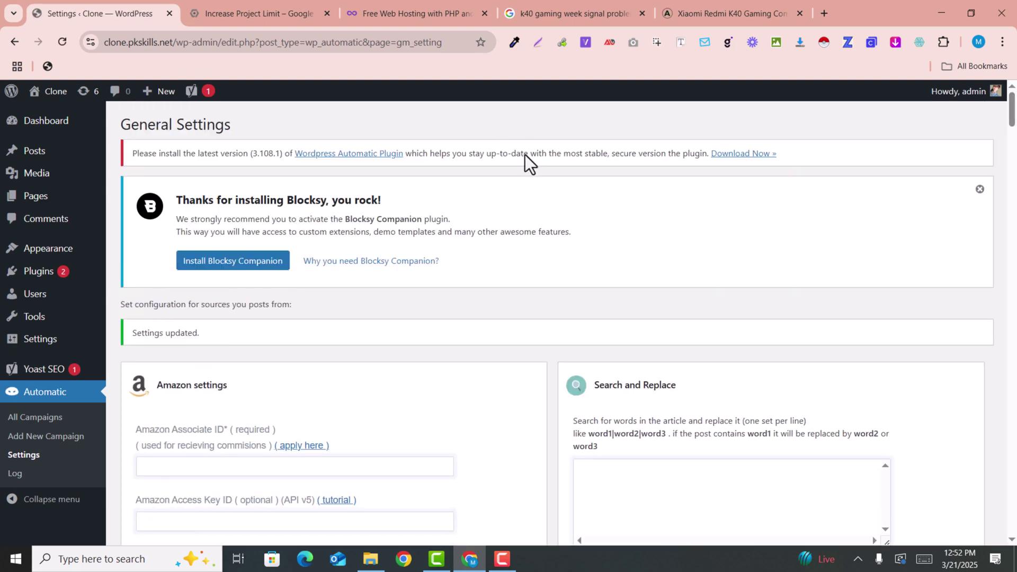
# Step: Create a new Automatic campaign titled Autoblog and set its campaign type to Youtube
pyautogui.scroll(-3, 565, 231)
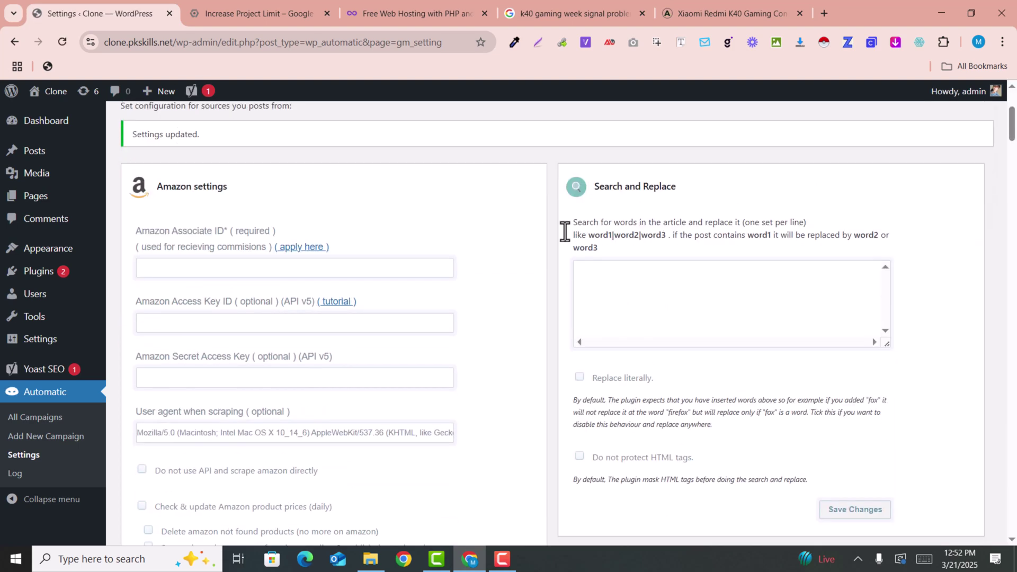
pyautogui.click(37, 418)
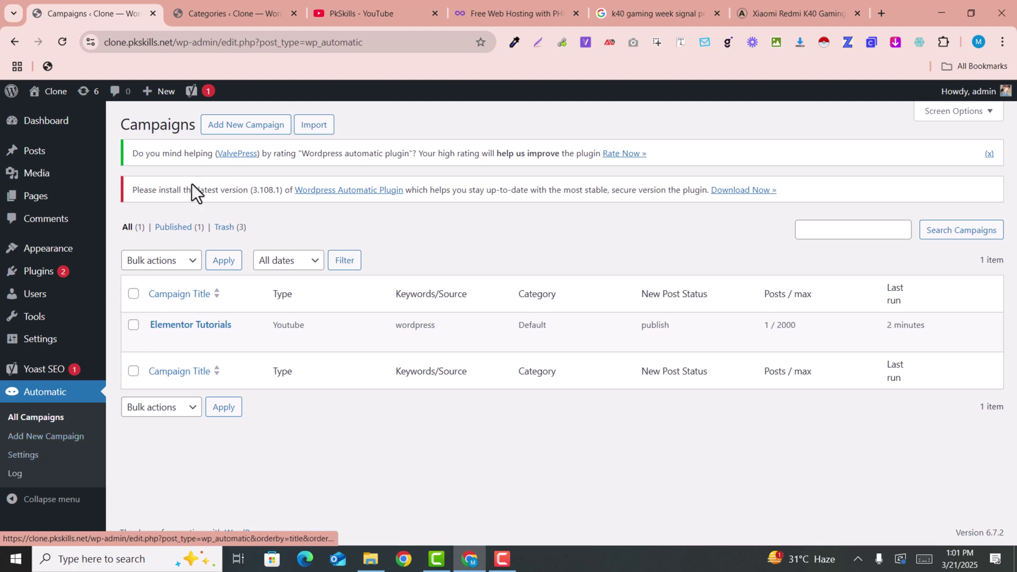
pyautogui.click(231, 127)
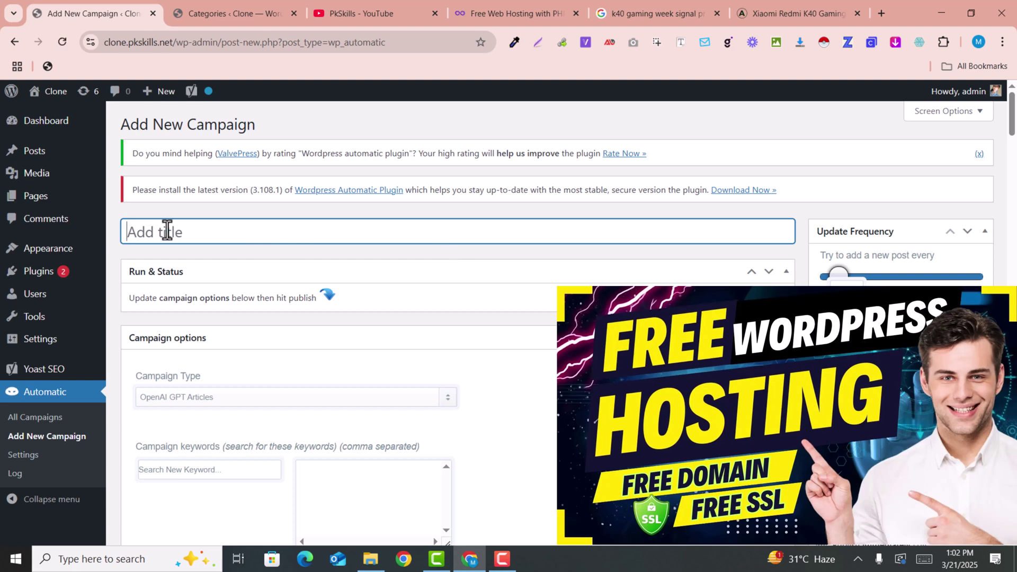
pyautogui.write('Autoblog')
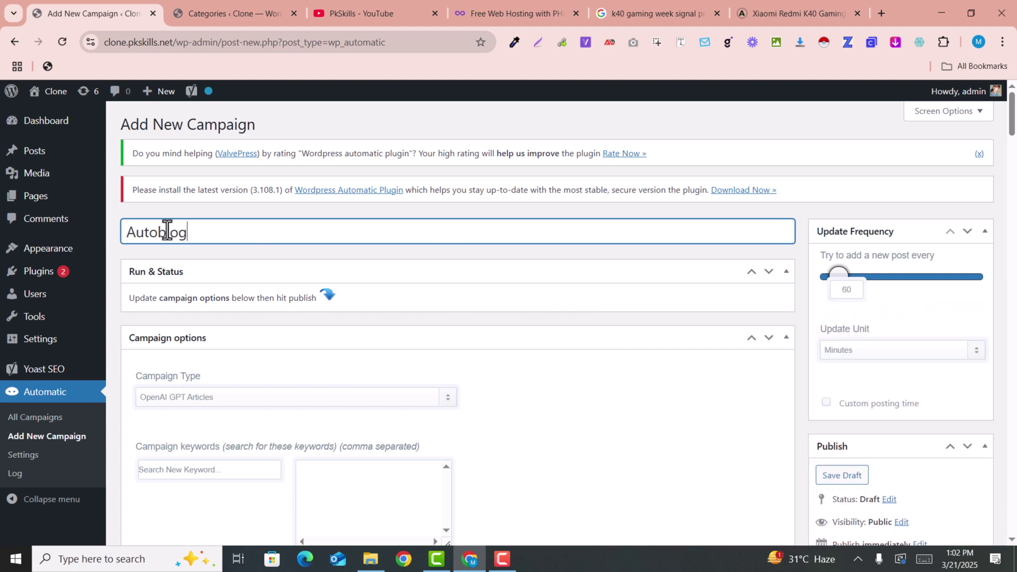
pyautogui.scroll(-1, 345, 273)
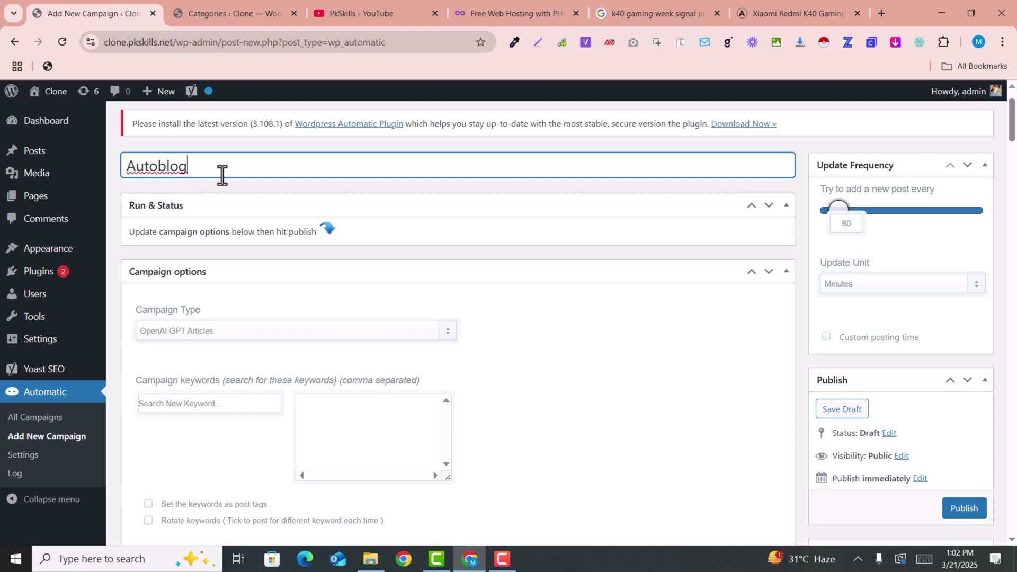
pyautogui.click(217, 333)
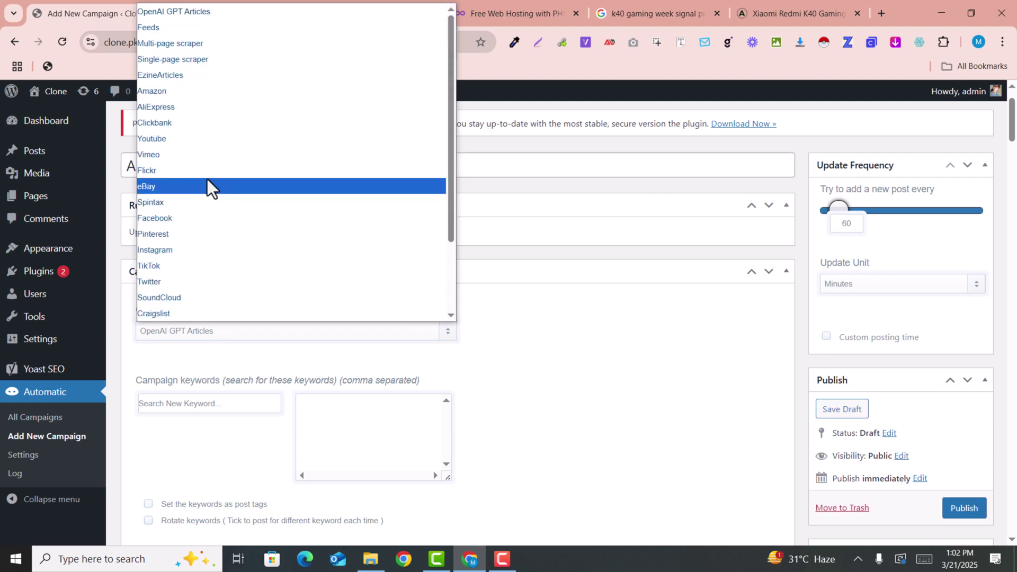
pyautogui.click(187, 139)
# Step: Add autoblog as a search keyword for the campaign
pyautogui.scroll(-5, 480, 342)
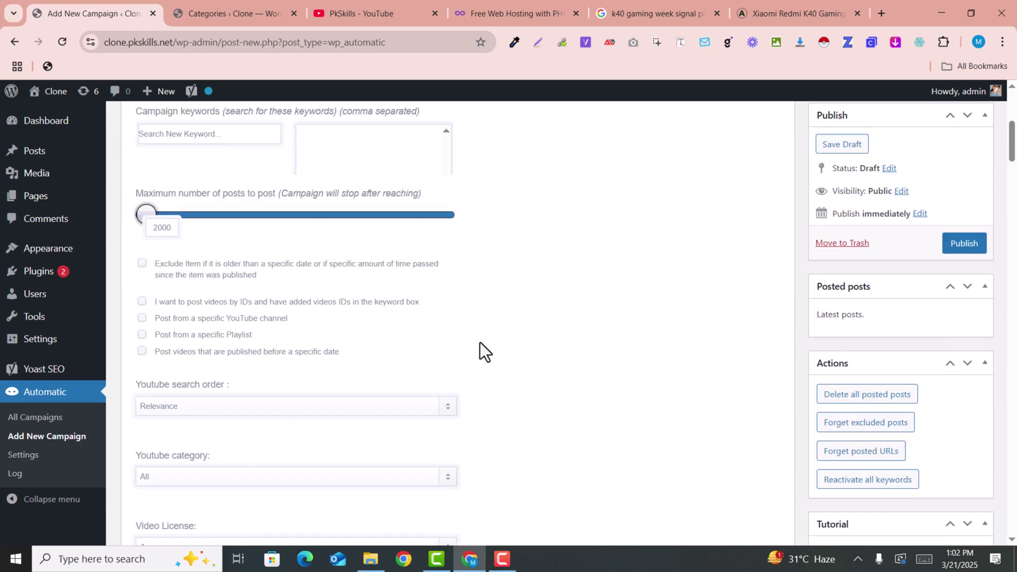
pyautogui.scroll(1, 148, 259)
pyautogui.click(149, 203)
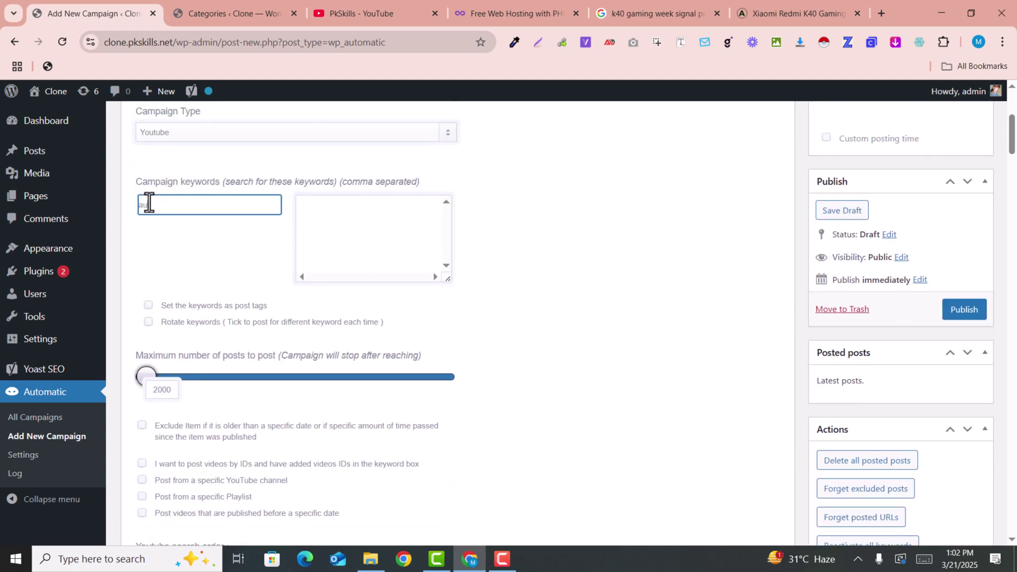
pyautogui.write('autoblog')
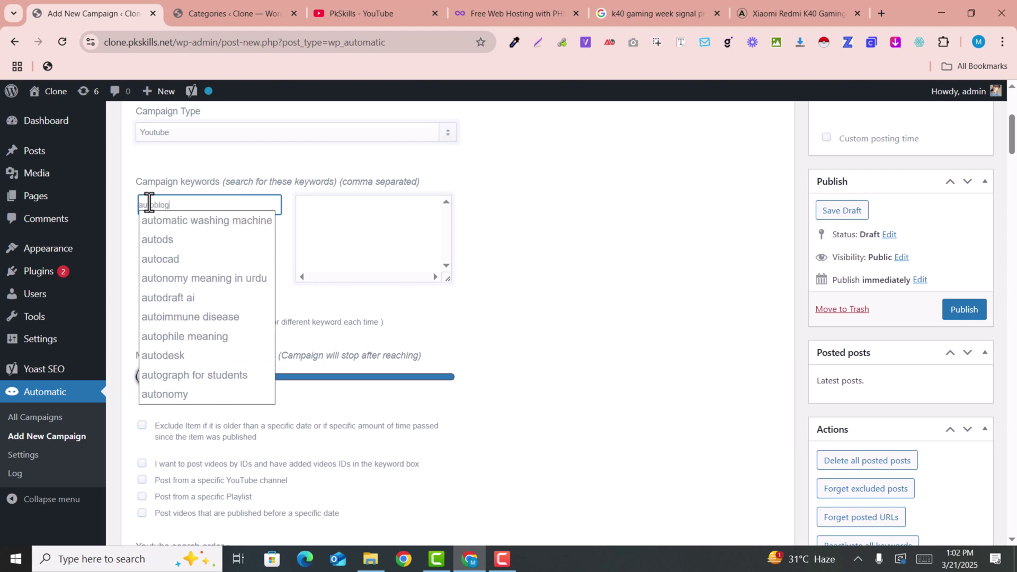
pyautogui.press('Return')
# Step: Try to add autbloging as a second campaign keyword
pyautogui.write('a')
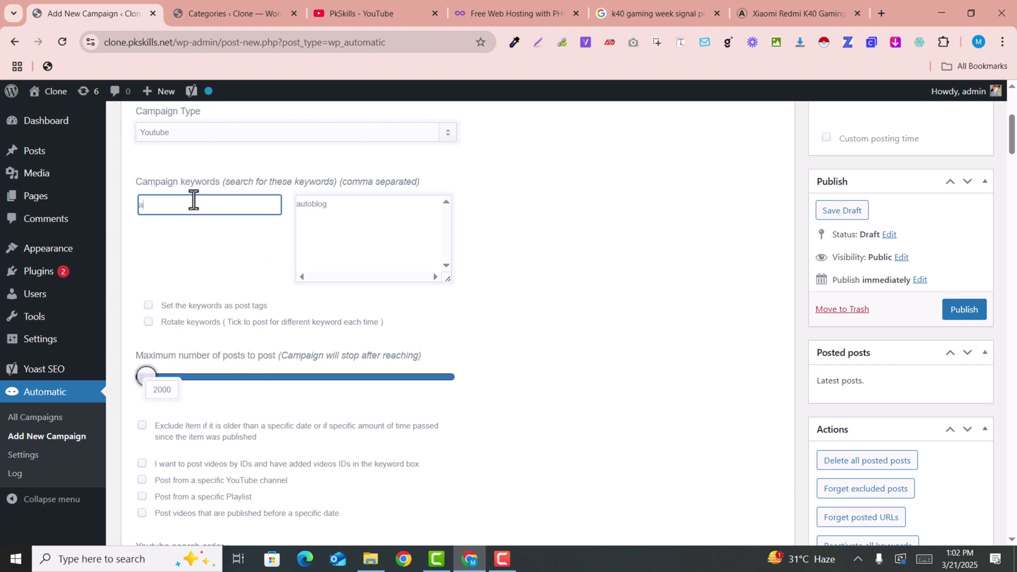
pyautogui.write('utbloging')
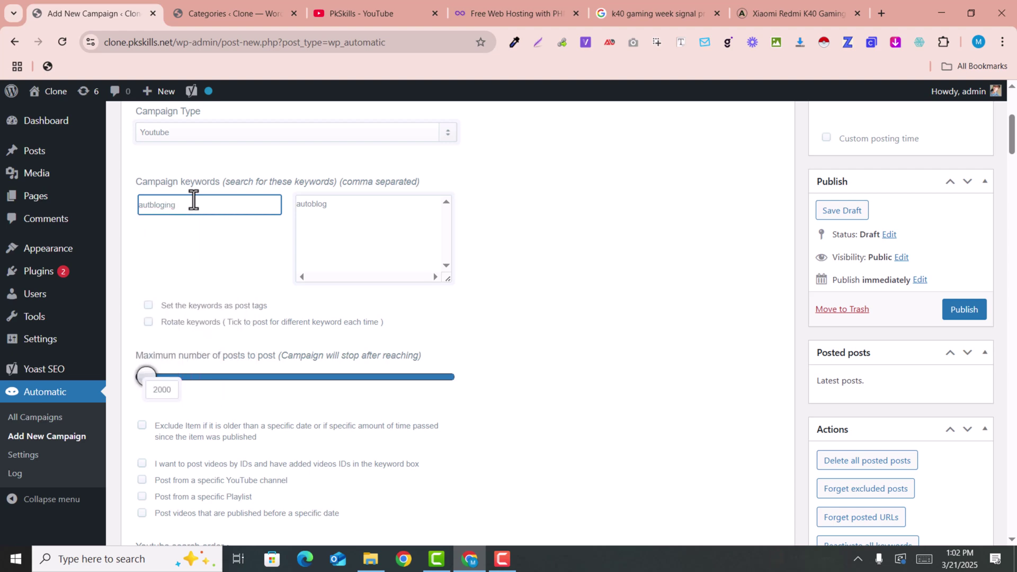
pyautogui.press('Return')
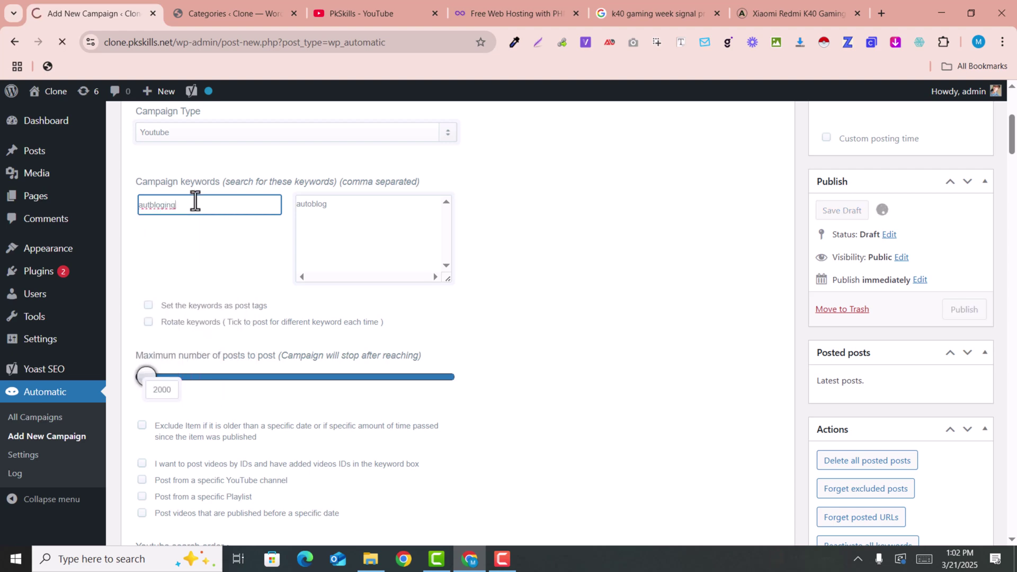
# Step: Extend the campaign's keyword list to read "autoblog, auto blog"
pyautogui.scroll(-4, 272, 198)
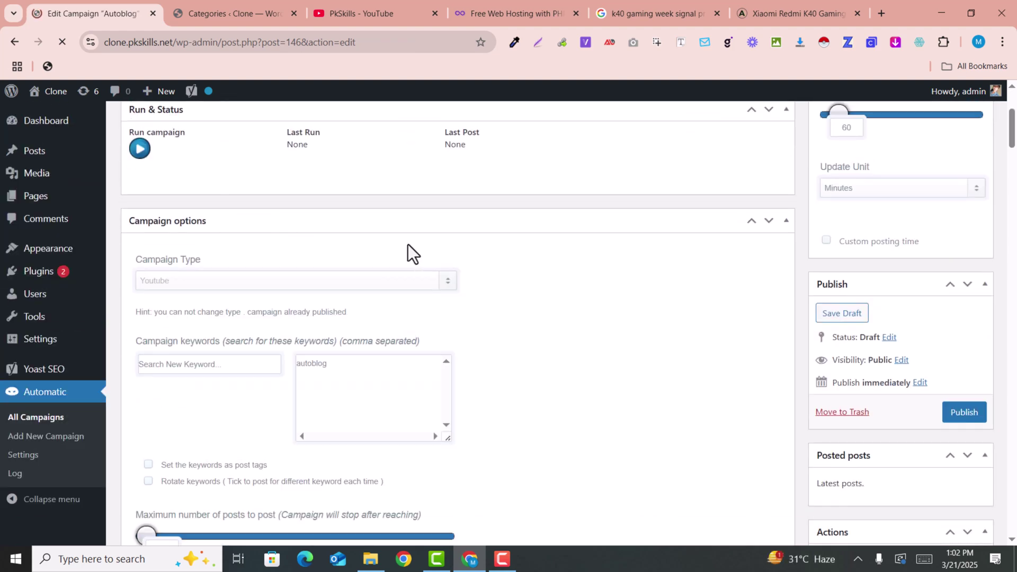
pyautogui.scroll(-2, 352, 348)
pyautogui.click(334, 231)
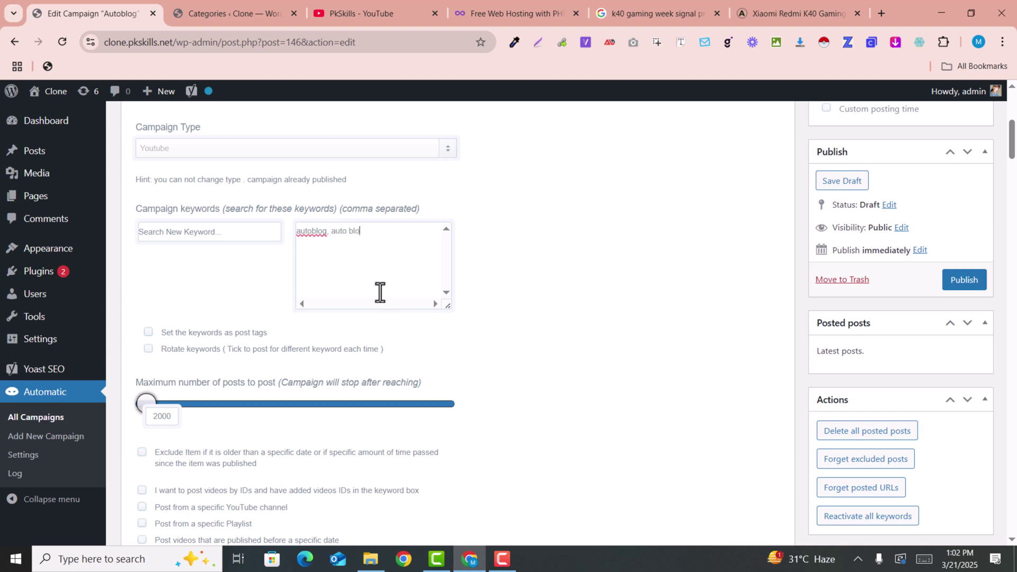
# Step: Assign the campaign's posts to the Autoblog category
pyautogui.scroll(-10, 424, 291)
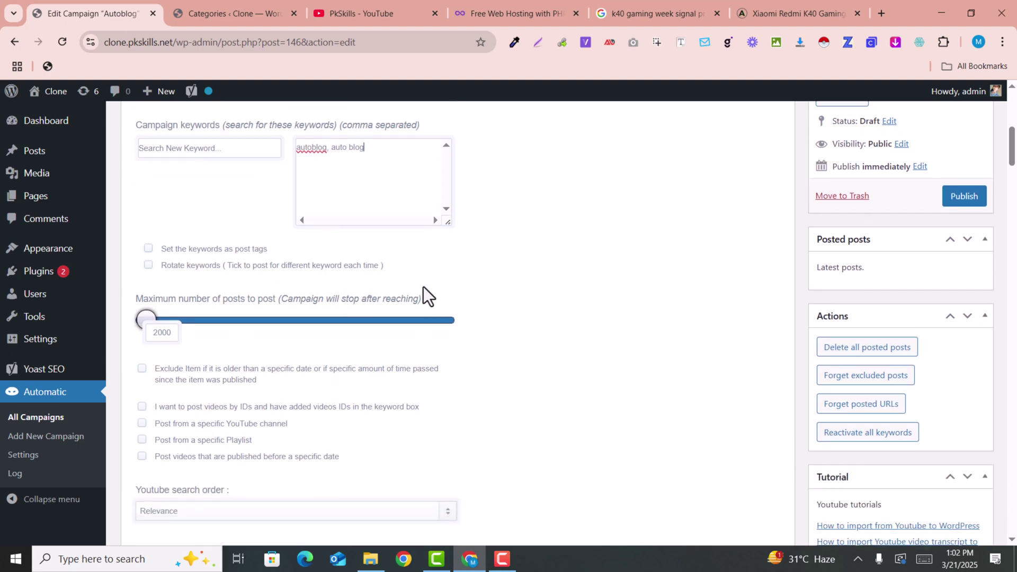
pyautogui.scroll(-15, 381, 324)
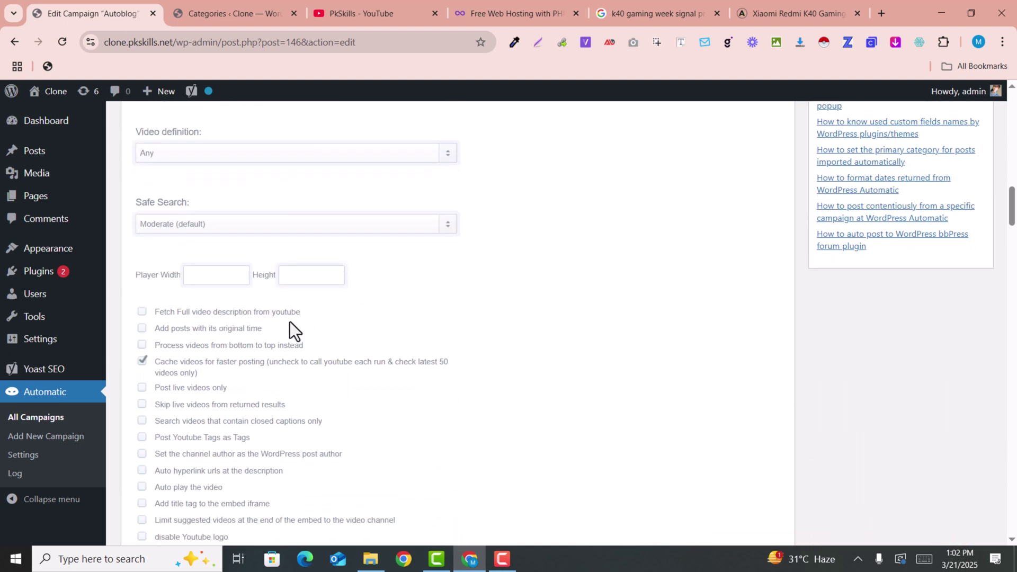
pyautogui.scroll(-12, 381, 323)
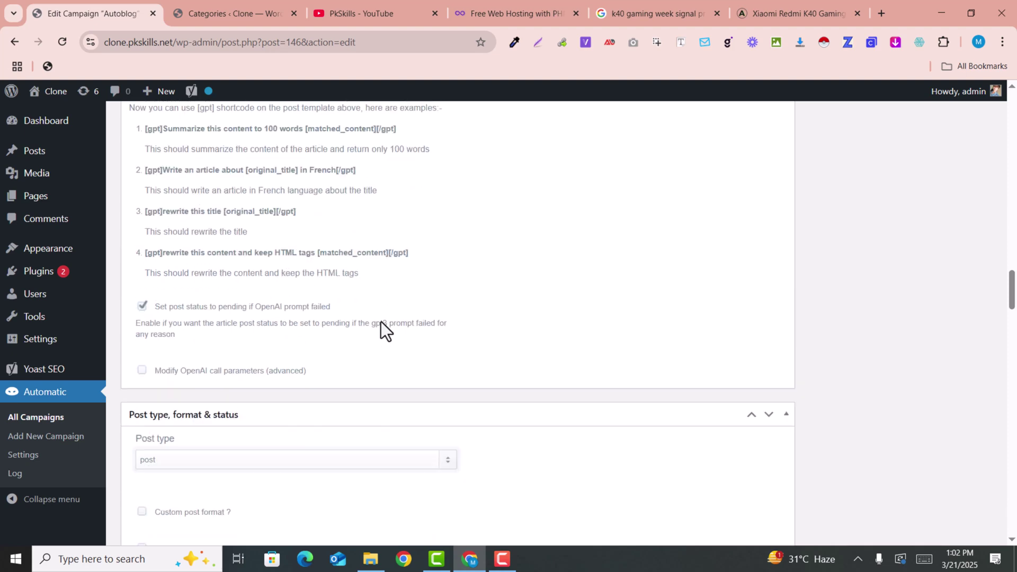
pyautogui.scroll(-10, 381, 322)
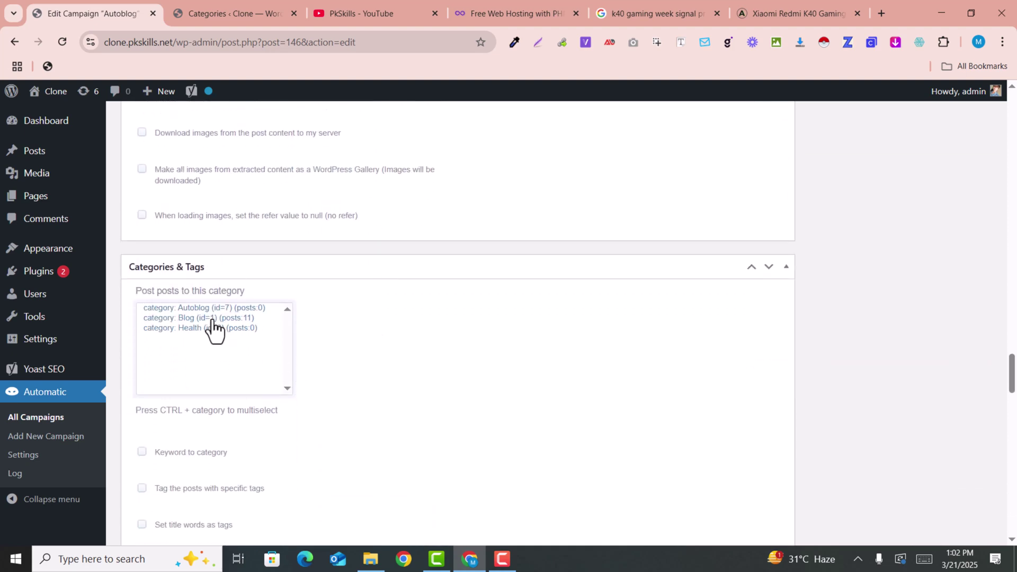
pyautogui.click(183, 309)
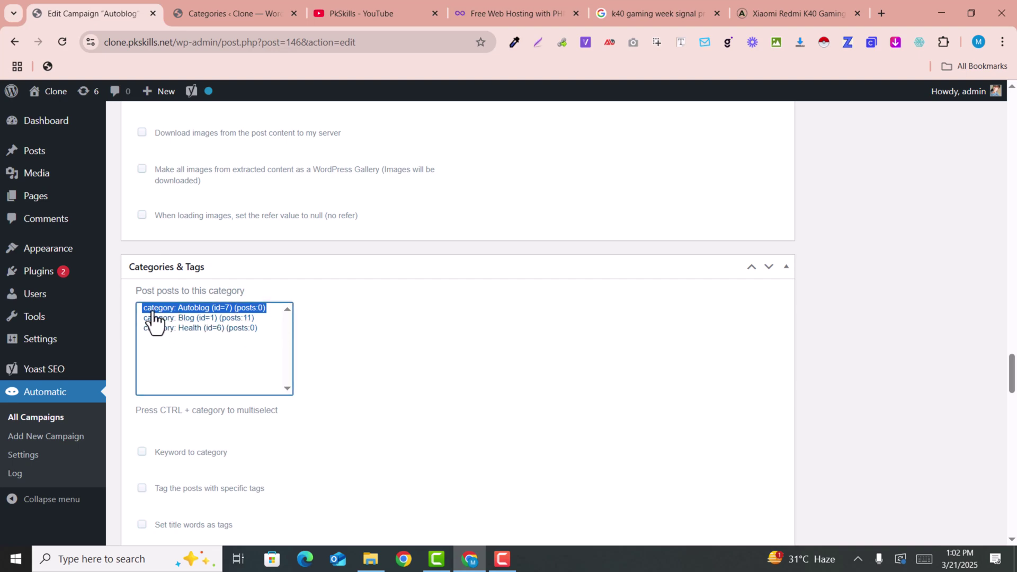
# Step: Publish the Autoblog campaign
pyautogui.moveTo(1012, 371); pyautogui.dragTo(1015, 50)
pyautogui.scroll(-1, 958, 352)
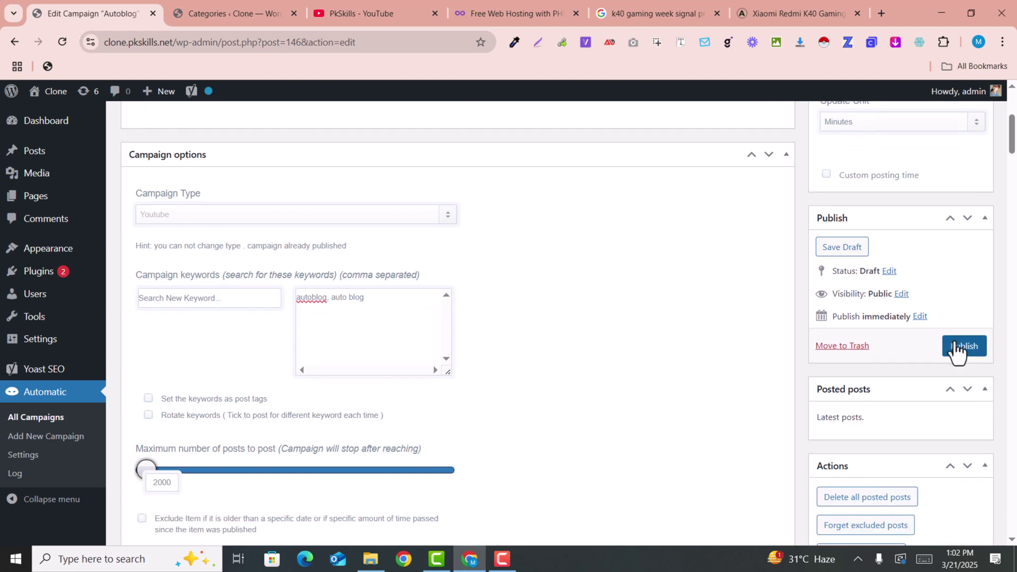
pyautogui.click(957, 345)
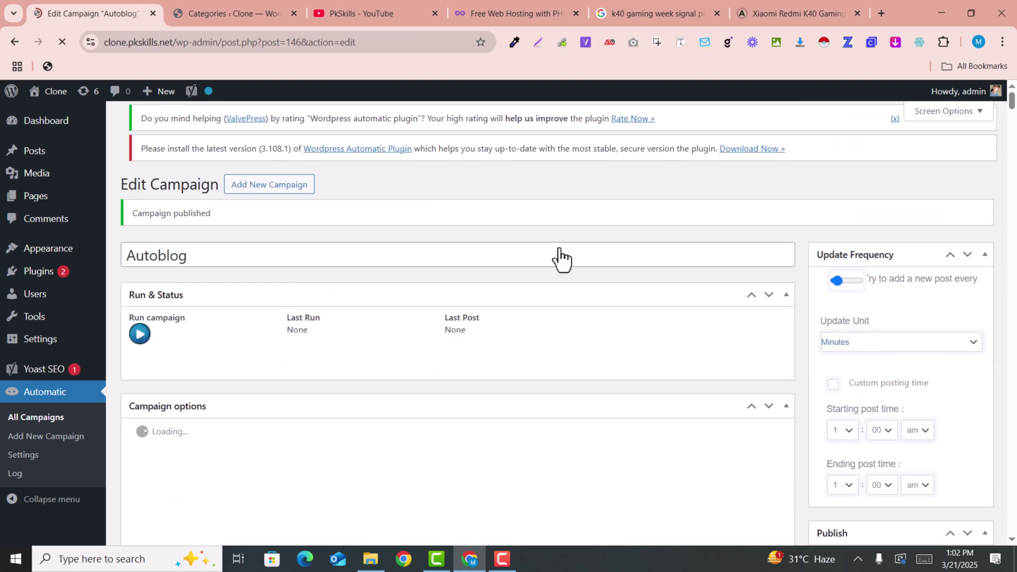
# Step: Check the Autoblog campaign's keywords and update frequency, and run the campaign manually
pyautogui.scroll(-2, 582, 371)
pyautogui.scroll(-1, 588, 382)
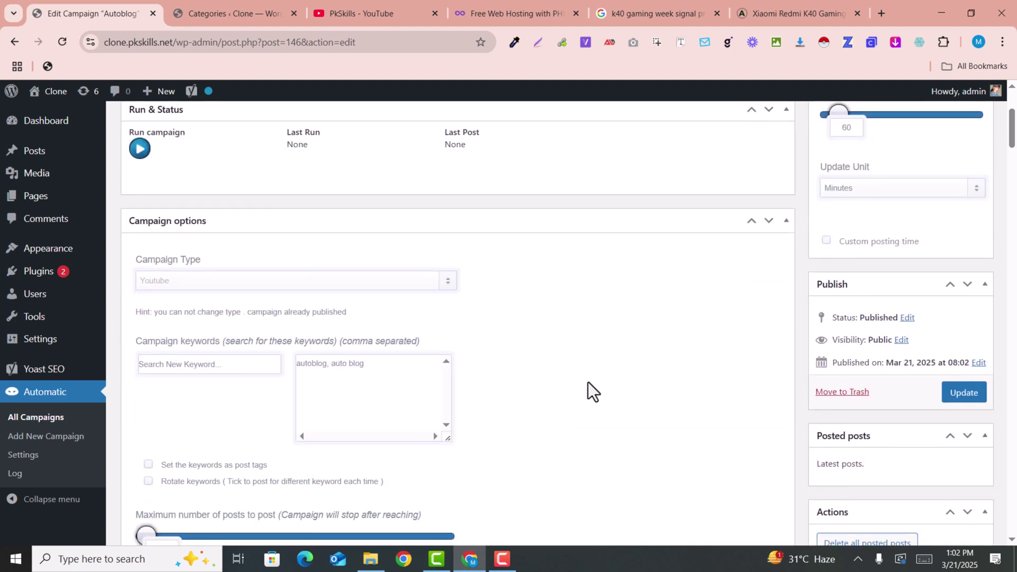
pyautogui.doubleClick(847, 128)
pyautogui.scroll(2, 777, 271)
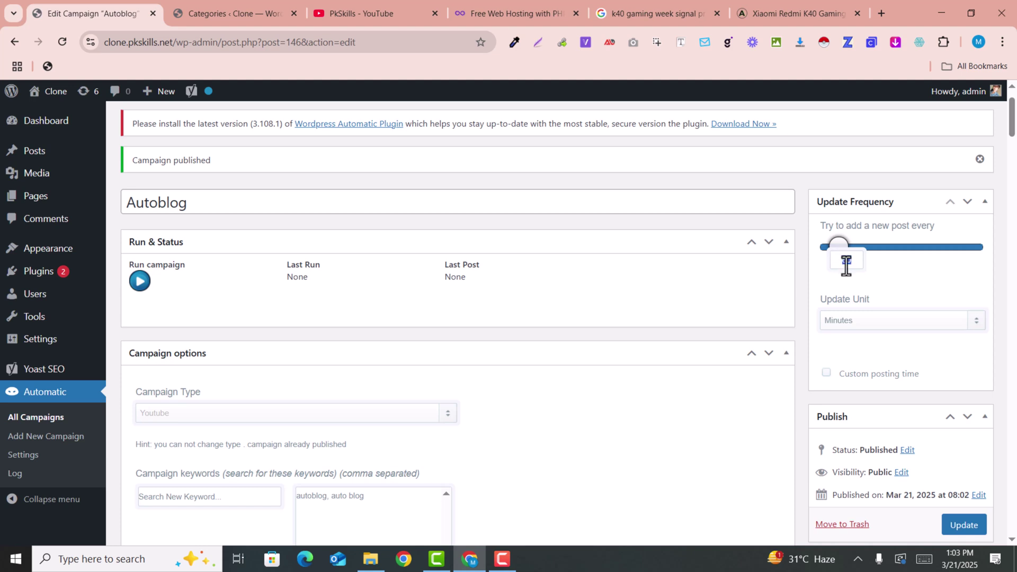
pyautogui.click(133, 284)
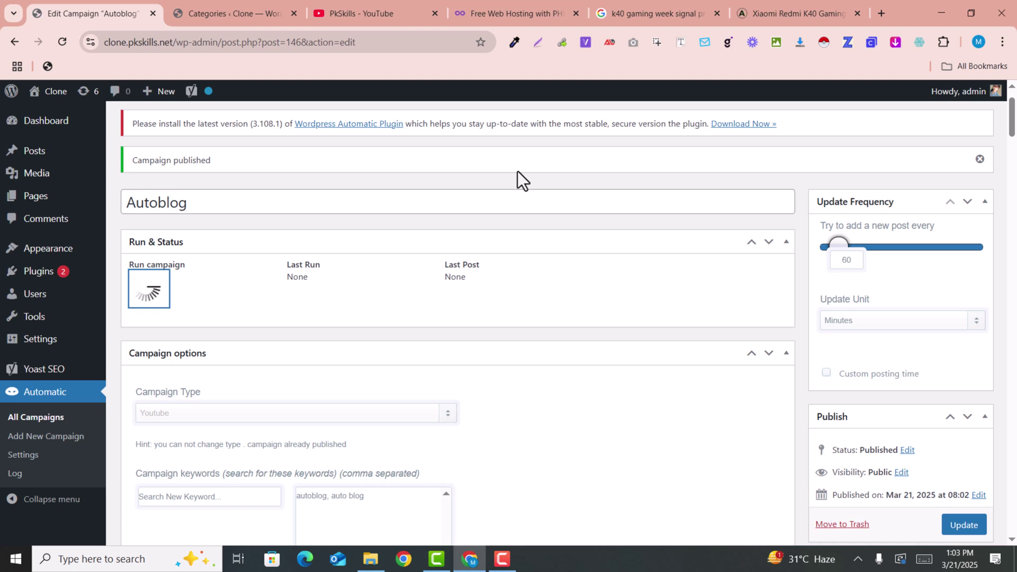
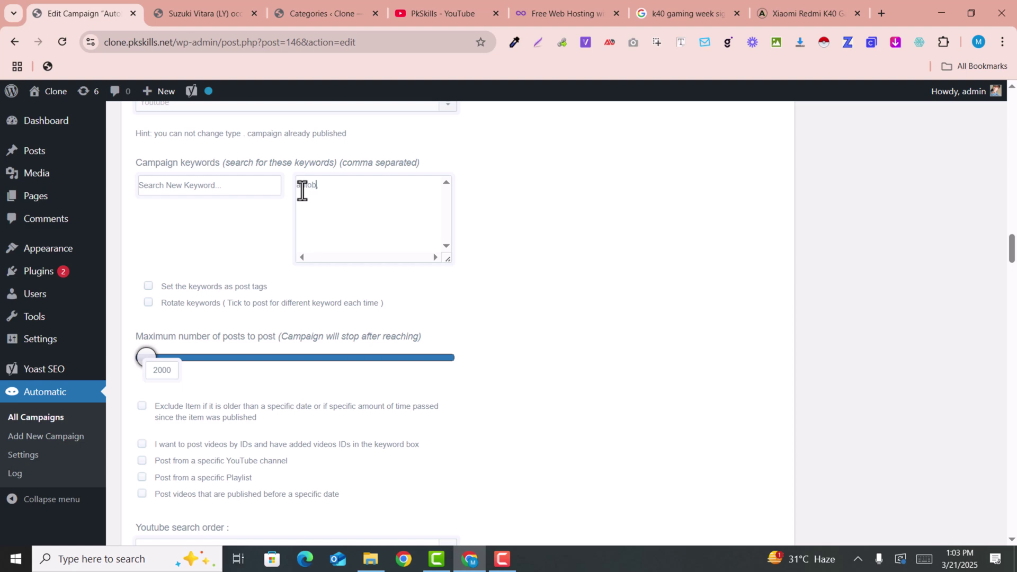
# Step: Replace the campaign keywords with "autoblogging" and update the campaign
pyautogui.click(381, 181)
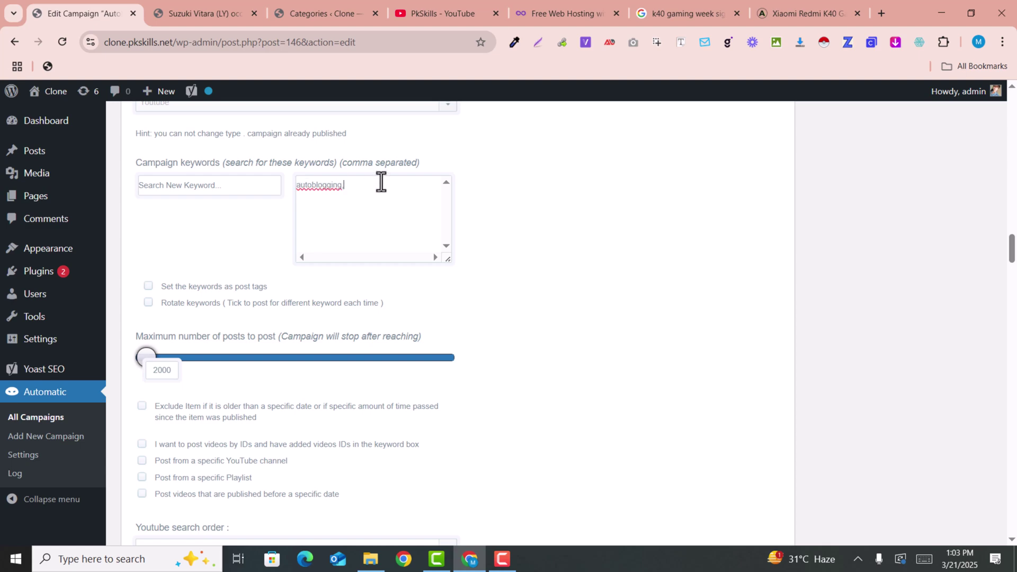
pyautogui.scroll(15, 606, 309)
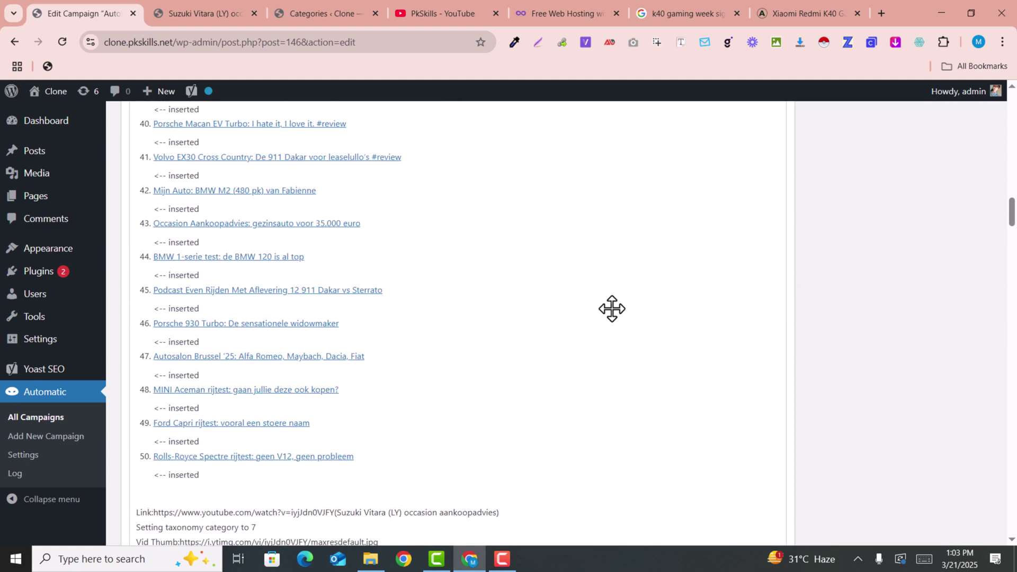
pyautogui.scroll(10, 952, 303)
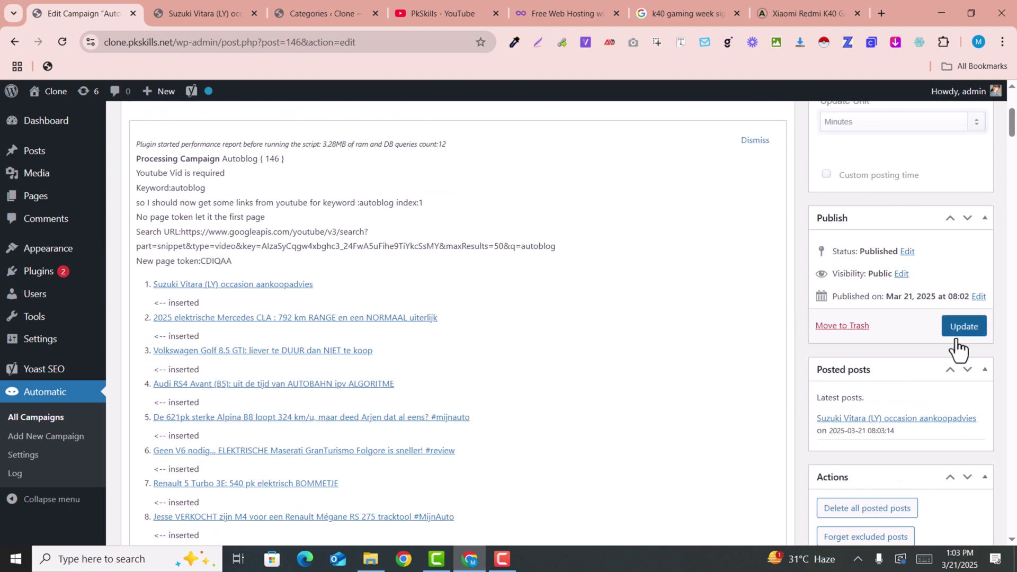
pyautogui.click(962, 328)
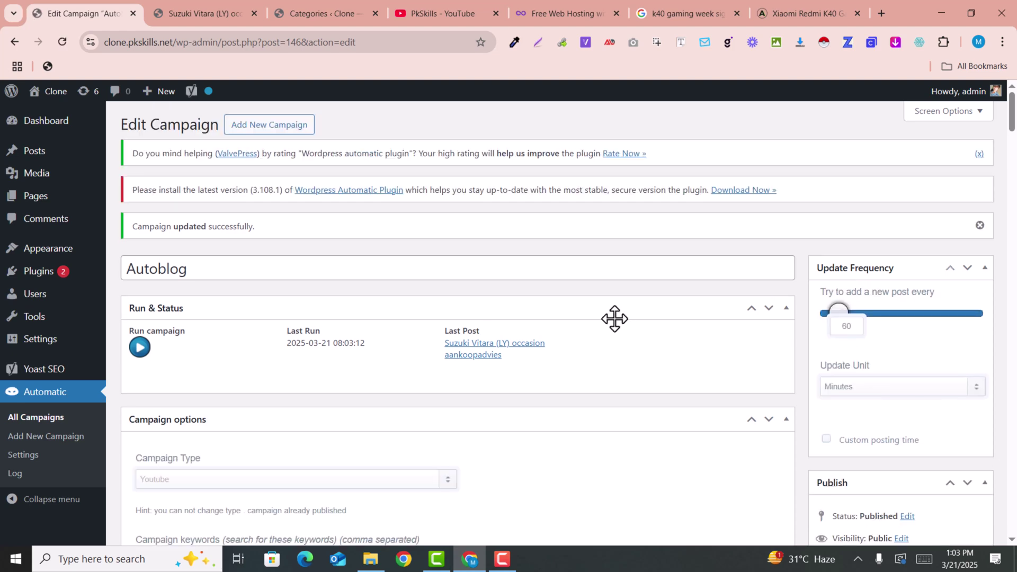
# Step: Run the updated campaign and inspect its last post in a new tab placed beside the campaign editor
pyautogui.scroll(-3, 612, 320)
pyautogui.click(137, 219)
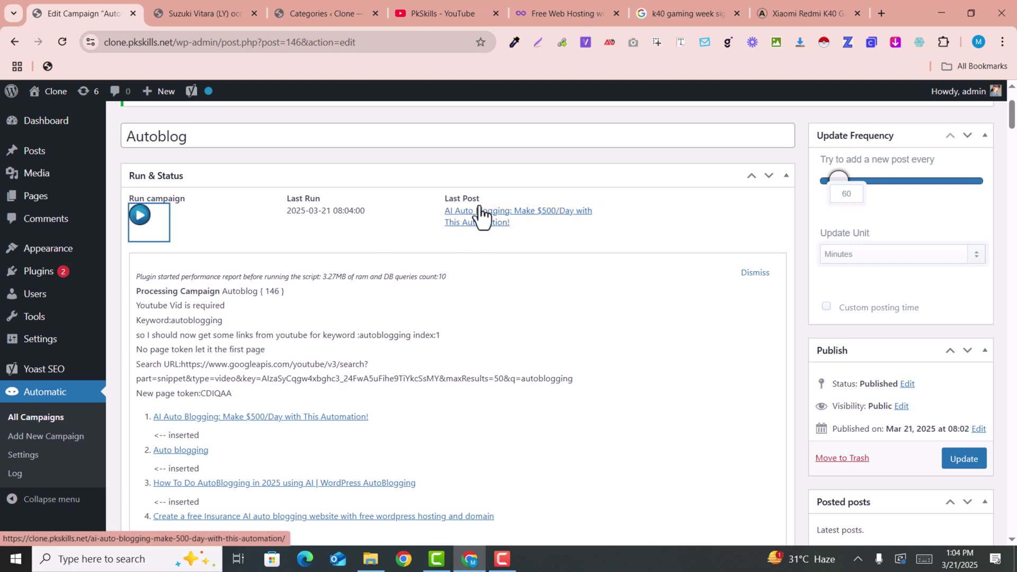
pyautogui.click(496, 224)
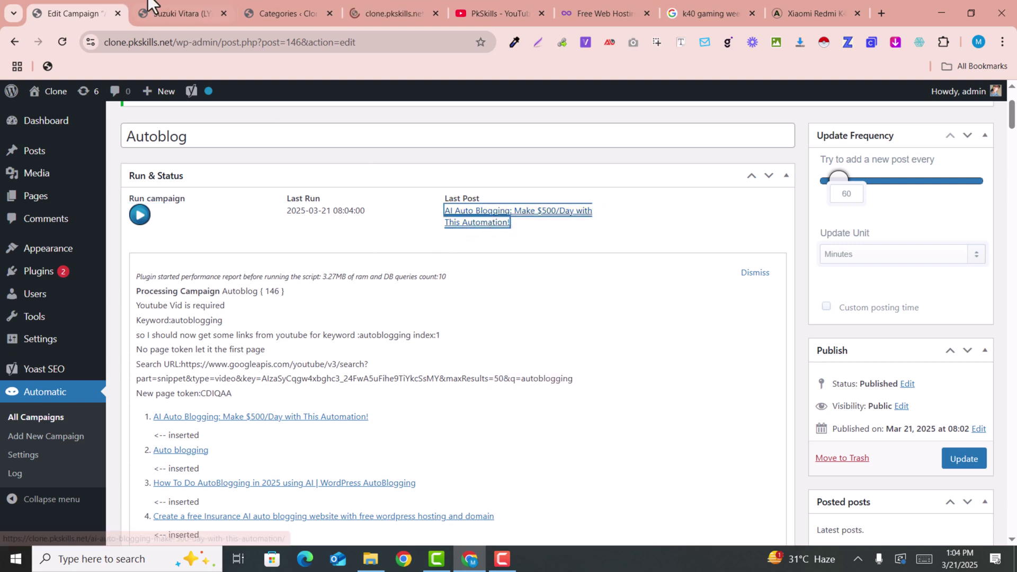
pyautogui.moveTo(421, 7); pyautogui.dragTo(192, 1)
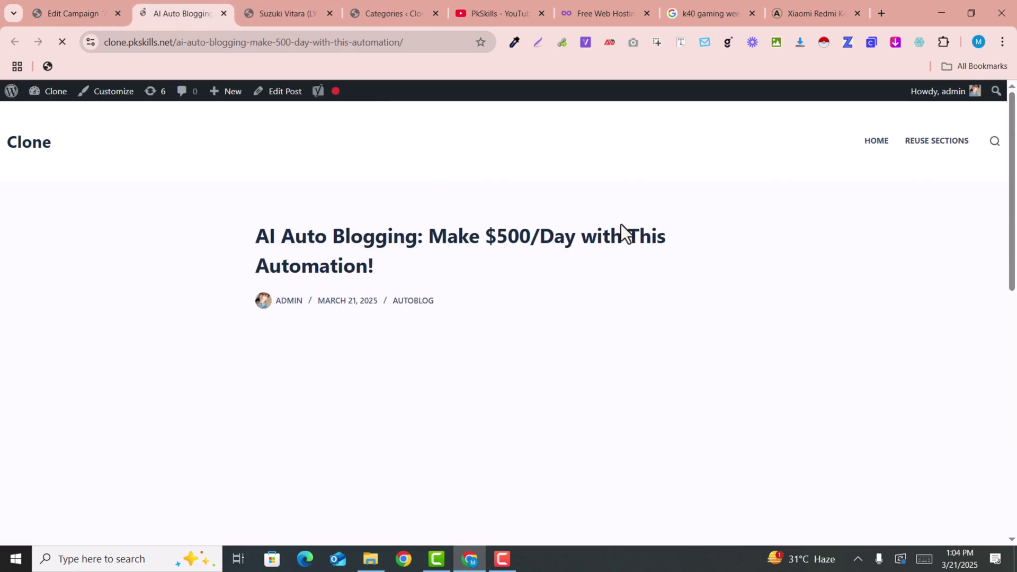
pyautogui.scroll(-4, 744, 237)
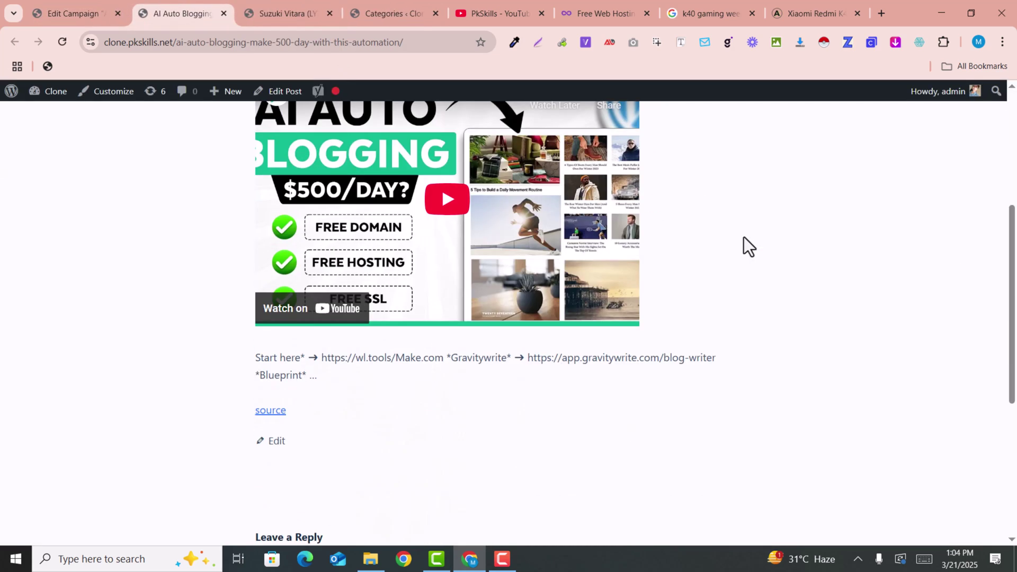
pyautogui.scroll(1, 743, 237)
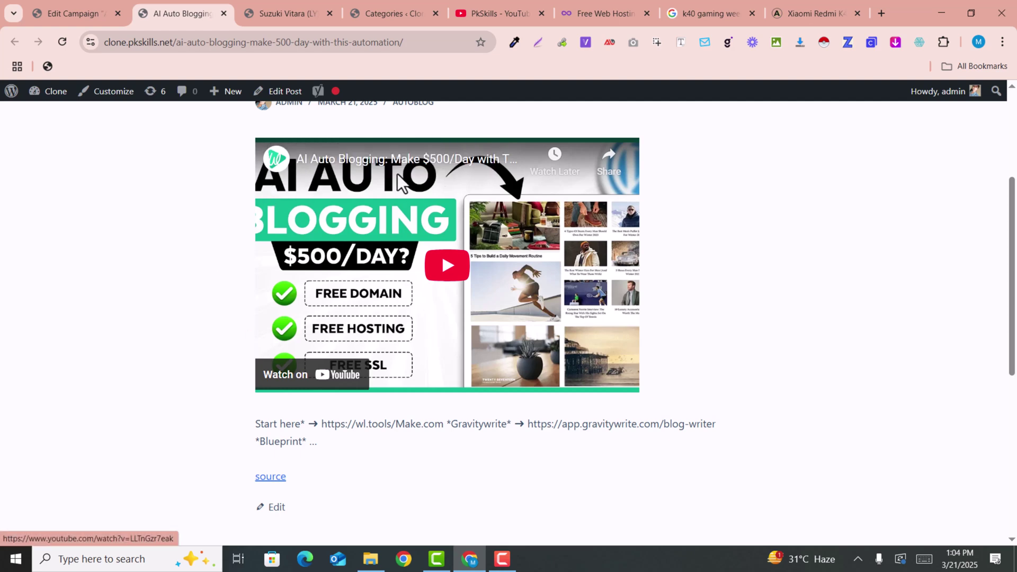
pyautogui.scroll(-1, 387, 289)
pyautogui.scroll(2, 387, 288)
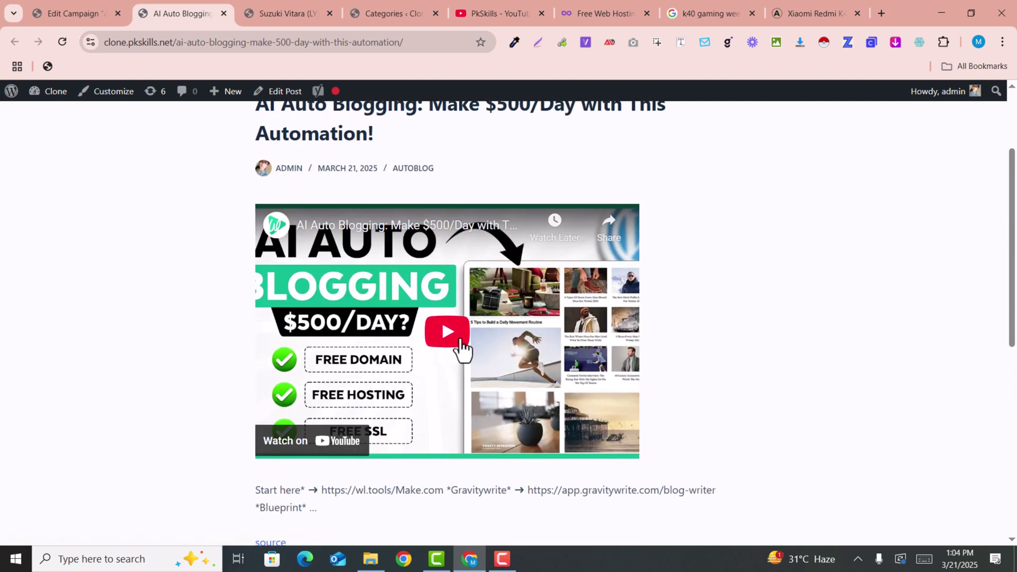
pyautogui.scroll(-2, 424, 323)
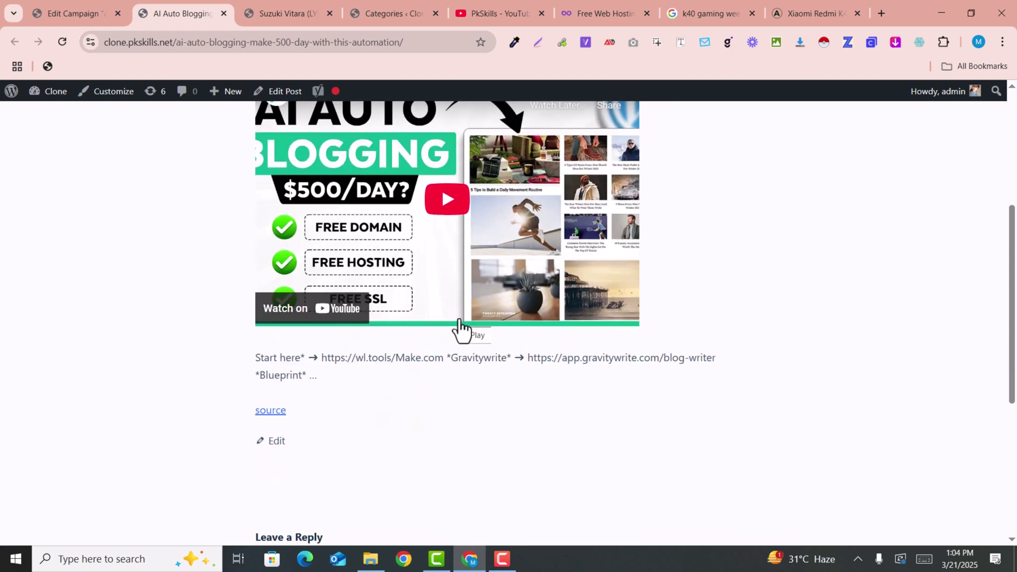
# Step: Run the Autoblog campaign once more from its editor and inspect the "Auto blogging" post in a separate tab
pyautogui.click(104, 11)
pyautogui.scroll(-2, 617, 400)
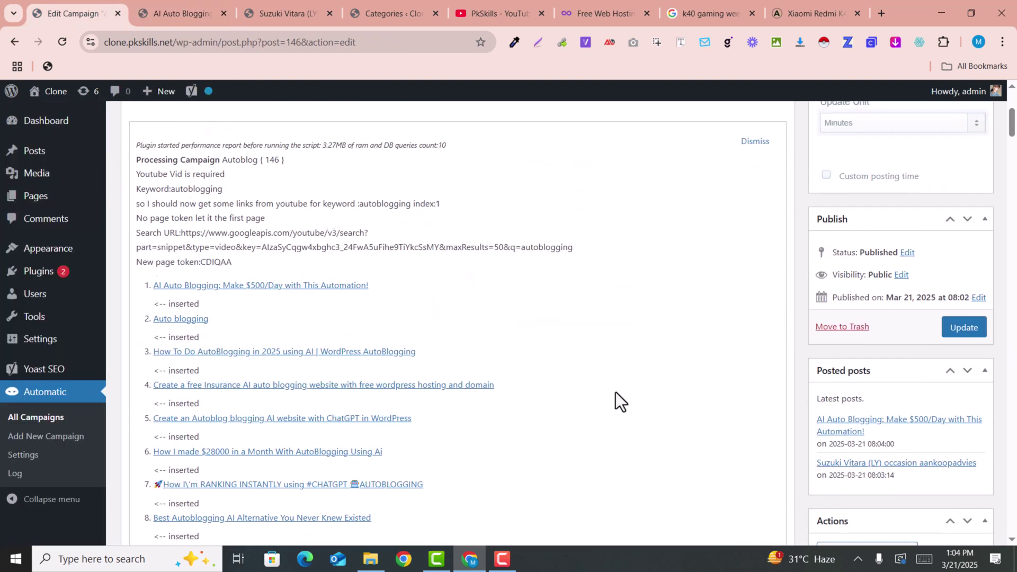
pyautogui.scroll(3, 615, 392)
pyautogui.click(149, 287)
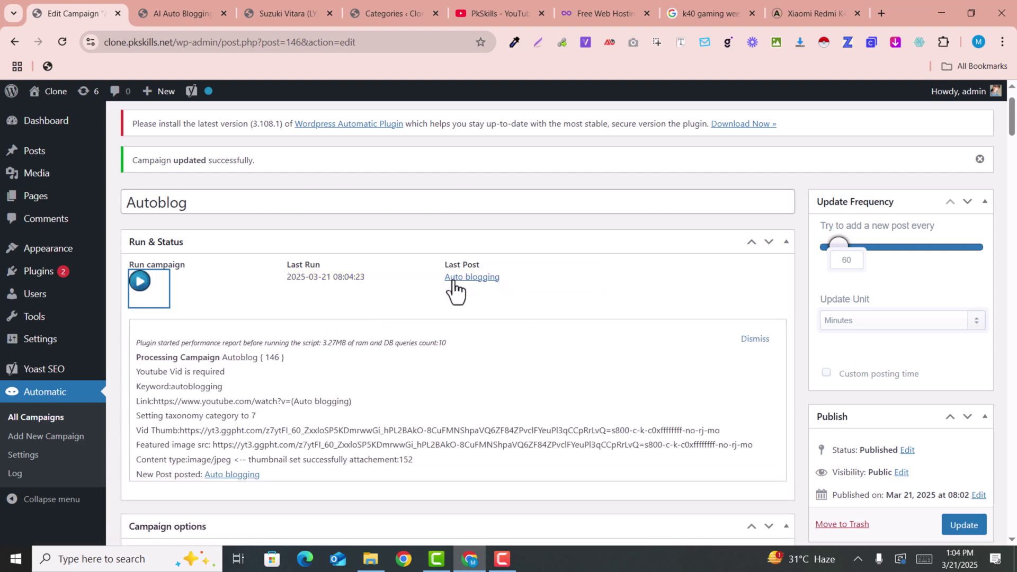
pyautogui.rightClick(454, 286)
pyautogui.click(502, 295)
pyautogui.moveTo(462, 10); pyautogui.dragTo(214, 5)
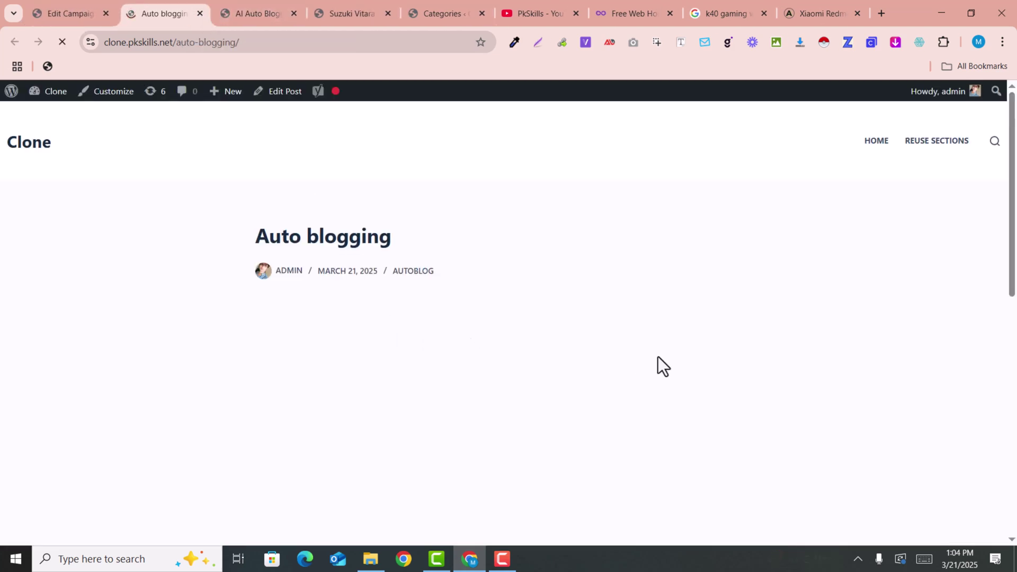
pyautogui.scroll(-3, 658, 357)
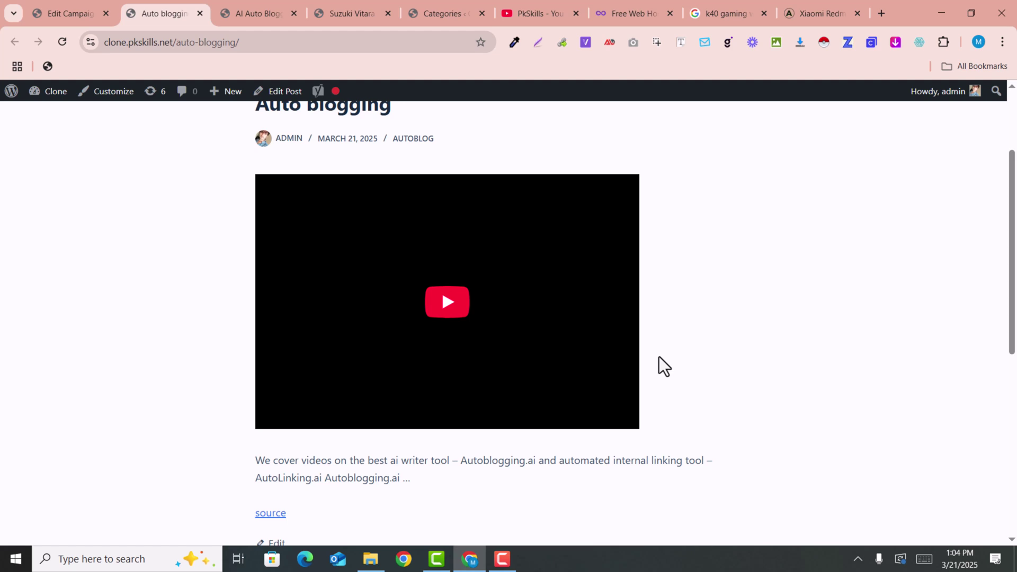
pyautogui.scroll(-4, 476, 327)
# Step: Open the list of all WordPress posts from the campaign tab and review the titles, categories and publishing dates
pyautogui.click(71, 6)
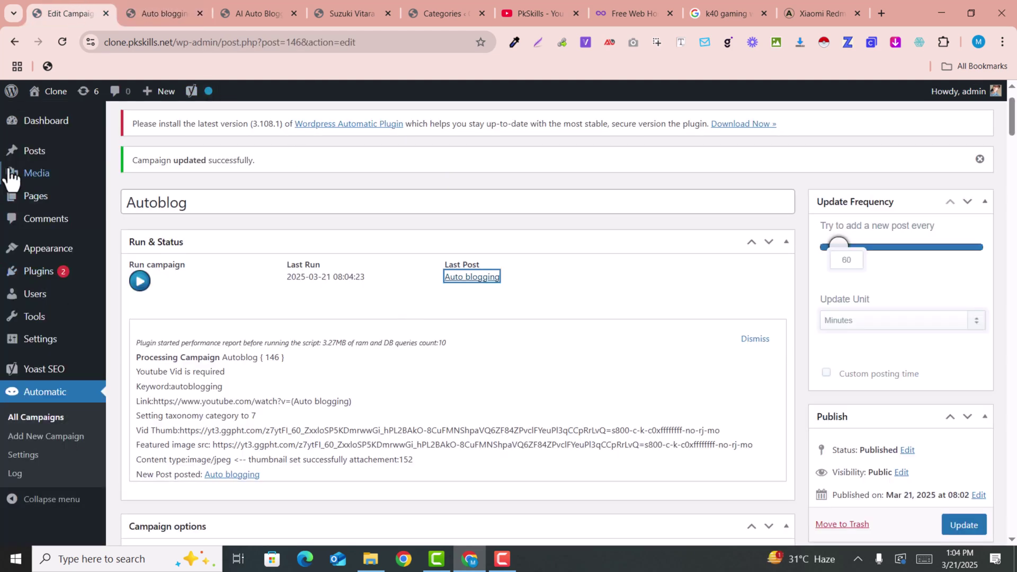
pyautogui.moveTo(30, 146)
pyautogui.click(184, 159)
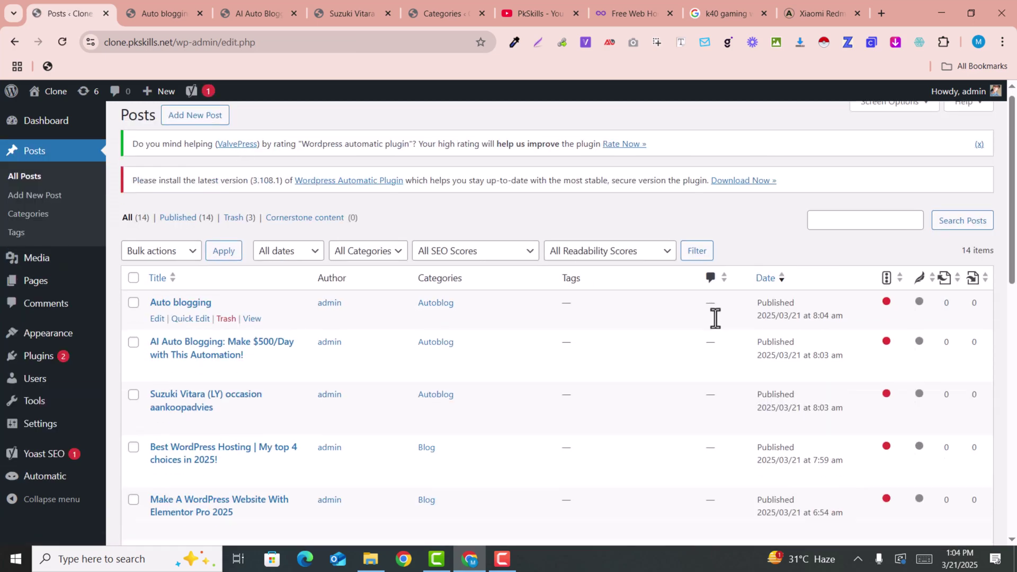
pyautogui.scroll(-10, 717, 318)
pyautogui.scroll(10, 717, 318)
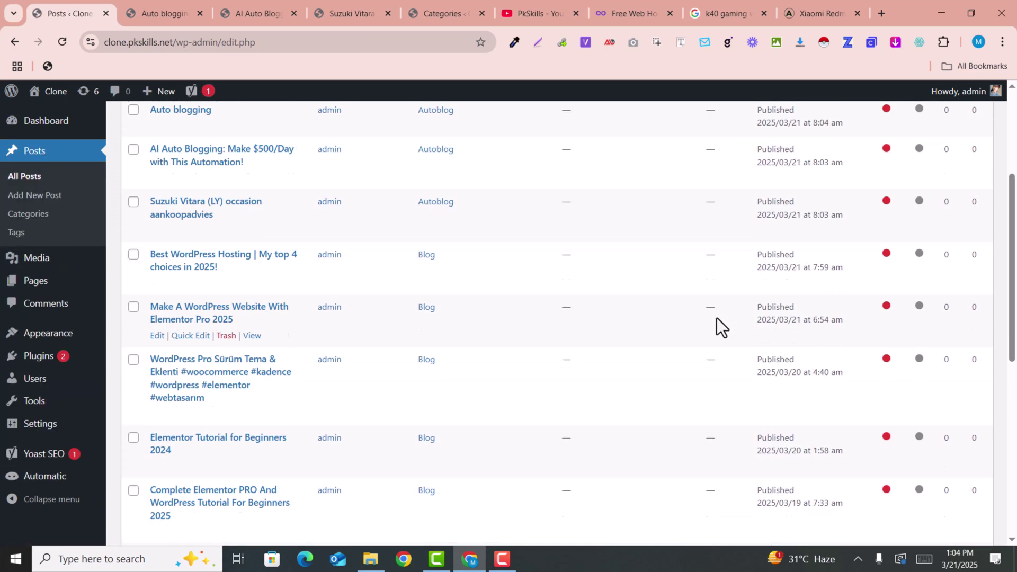
pyautogui.scroll(-7, 717, 318)
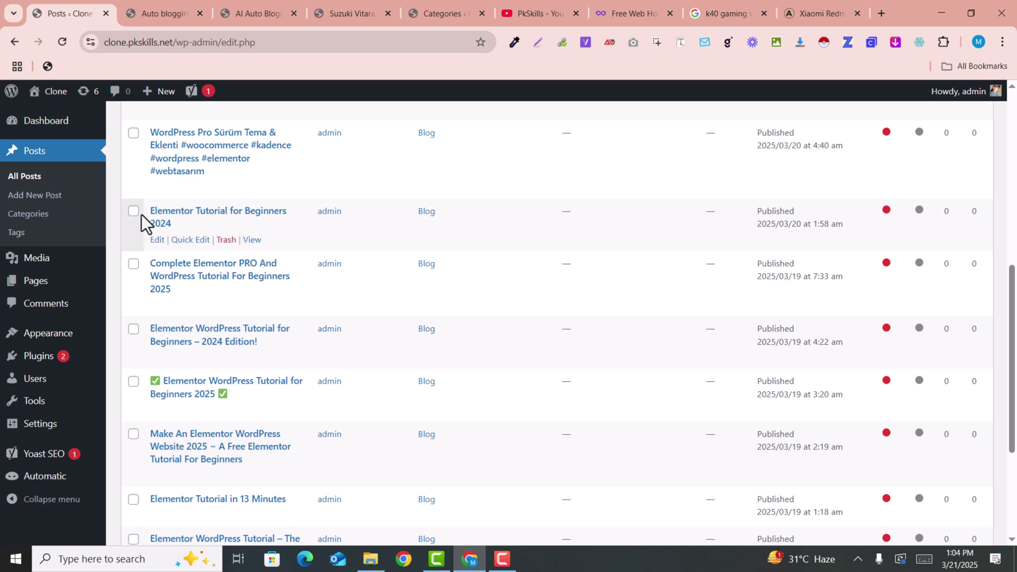
pyautogui.moveTo(145, 211); pyautogui.dragTo(259, 210)
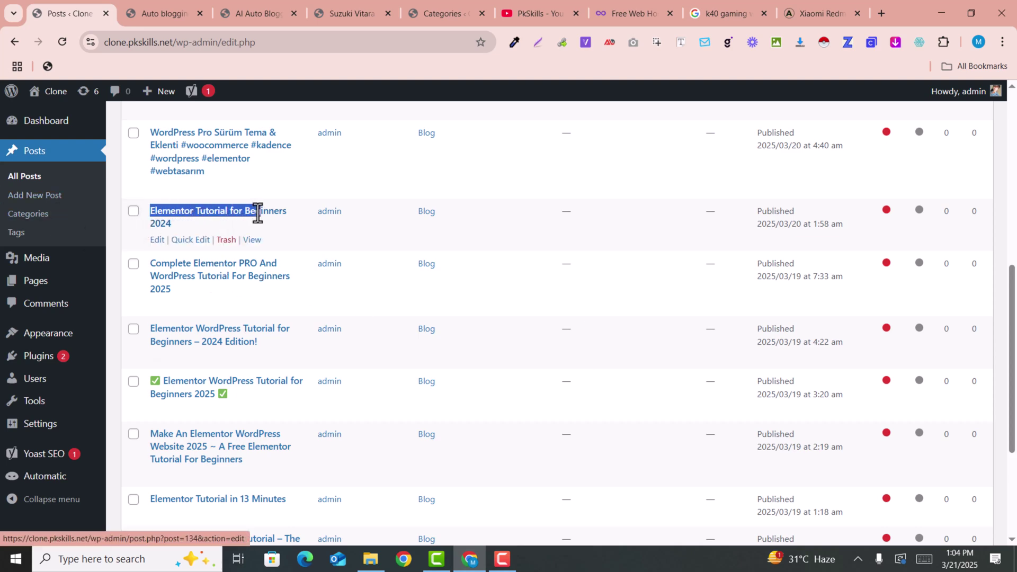
# Step: Load the site's home page, clone.pkskills.net, in the tab showing the "Auto blogging" post
pyautogui.click(175, 13)
pyautogui.moveTo(171, 48); pyautogui.dragTo(645, 109)
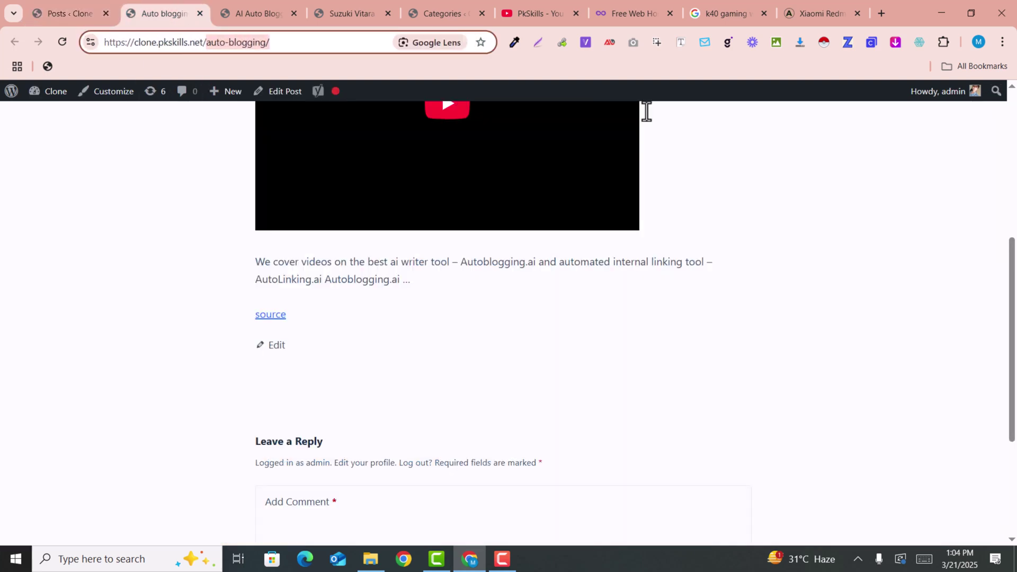
pyautogui.write('\\')
pyautogui.press('BackSpace')
pyautogui.press('Return')
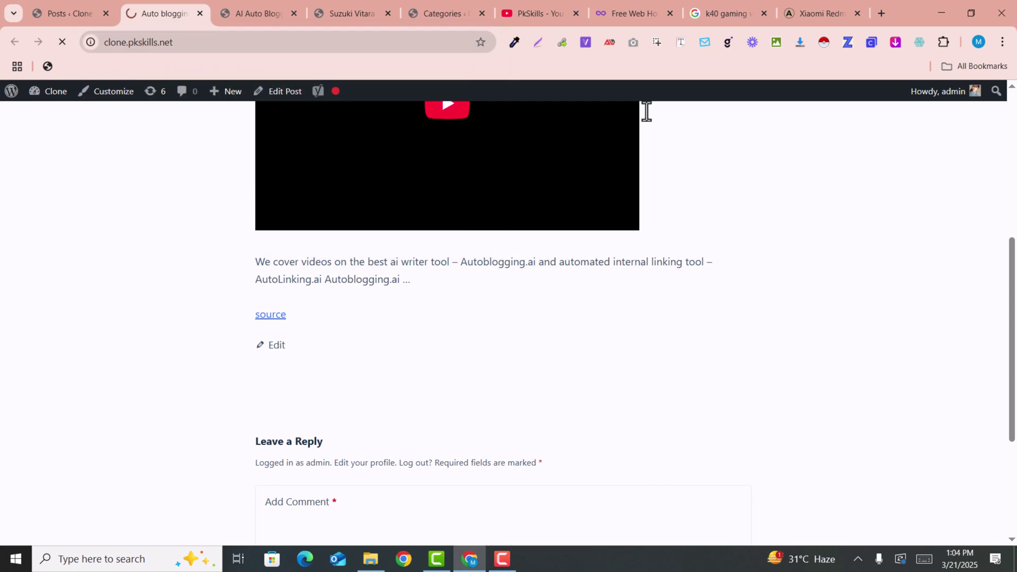
# Step: Examine the post cards across the whole home page, including their categories, featured images and excerpts
pyautogui.scroll(-2, 393, 313)
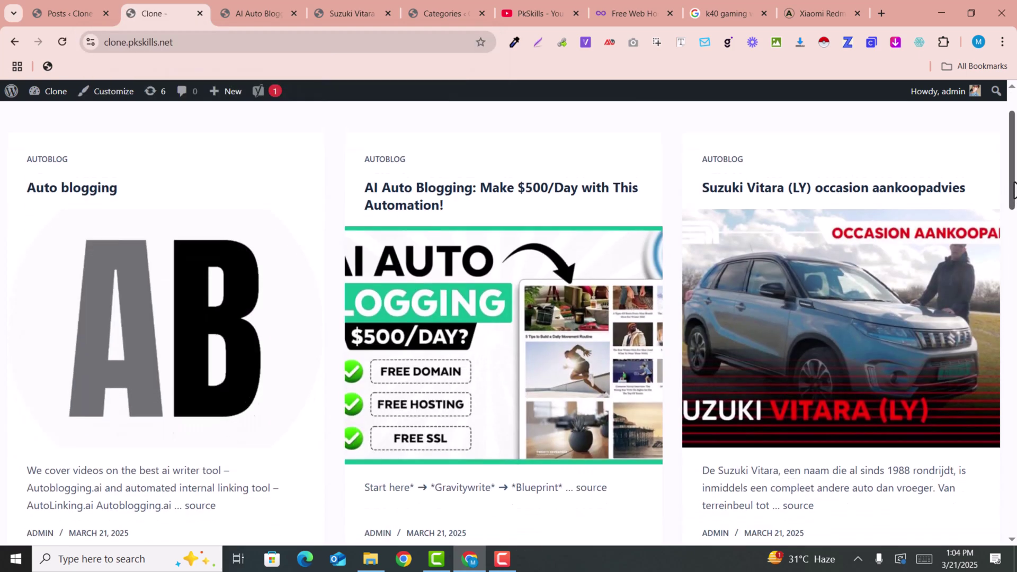
pyautogui.scroll(-10, 863, 364)
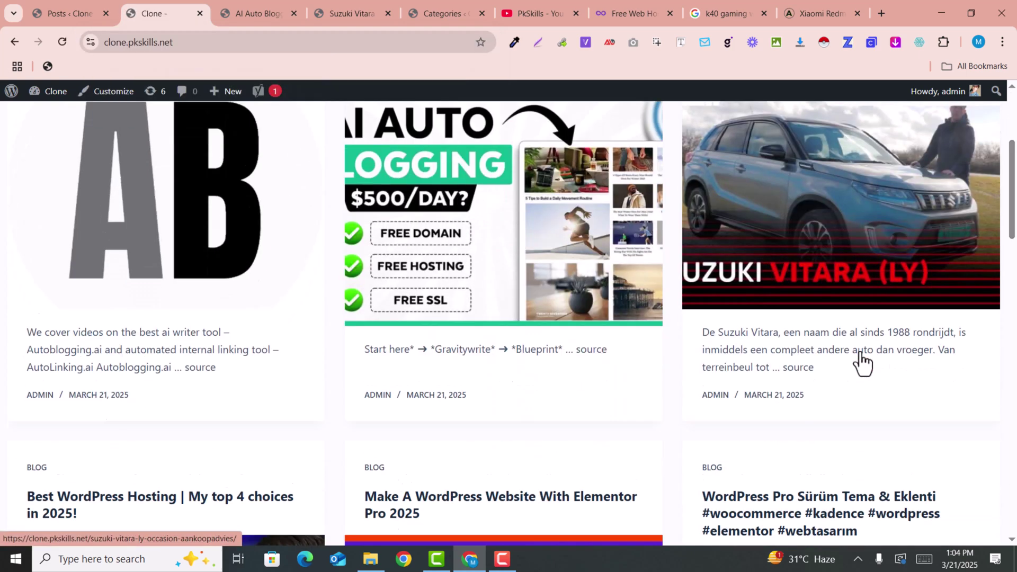
pyautogui.scroll(-13, 243, 285)
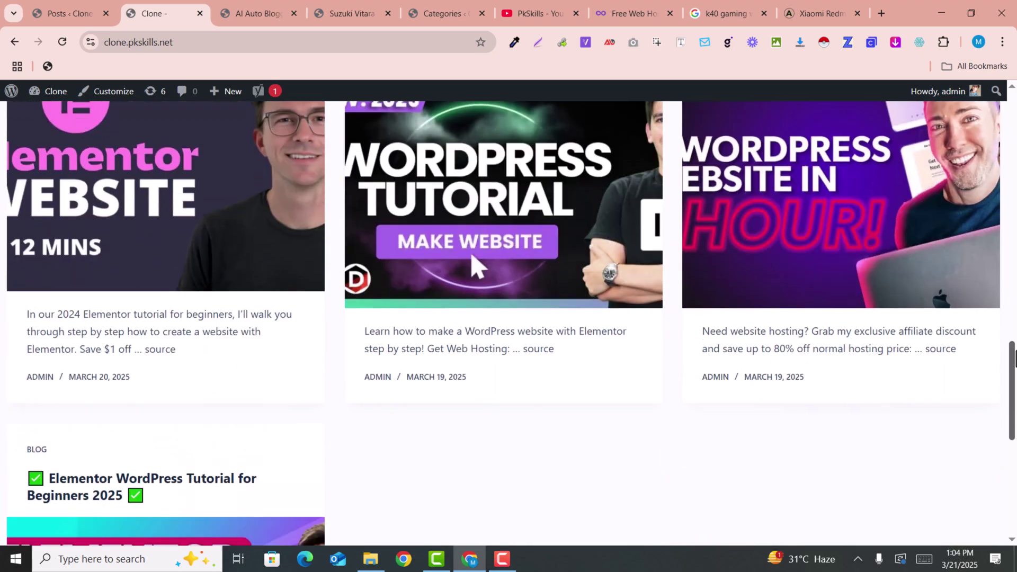
pyautogui.scroll(13, 1015, 356)
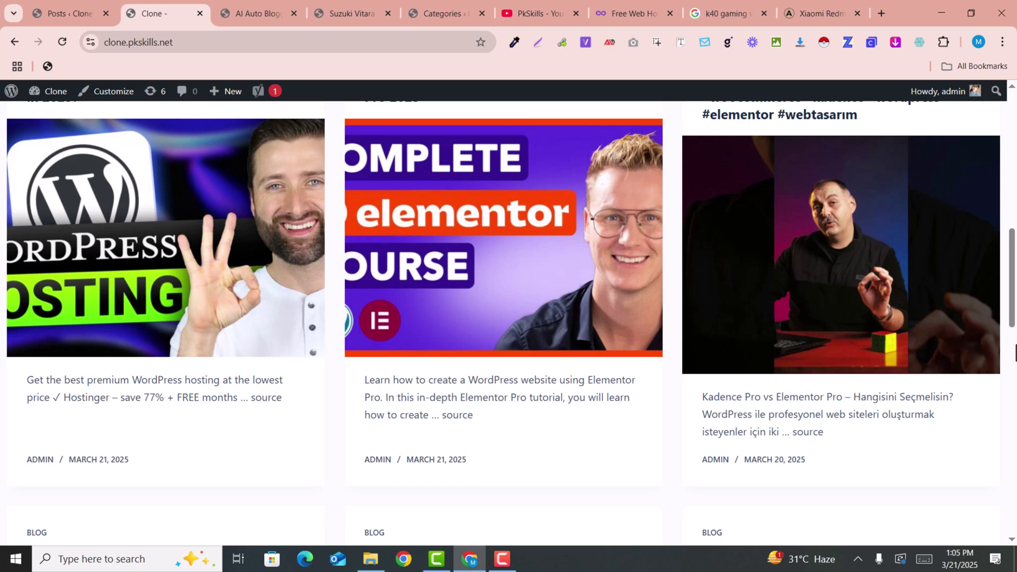
pyautogui.scroll(11, 1015, 356)
pyautogui.scroll(-3, 1006, 352)
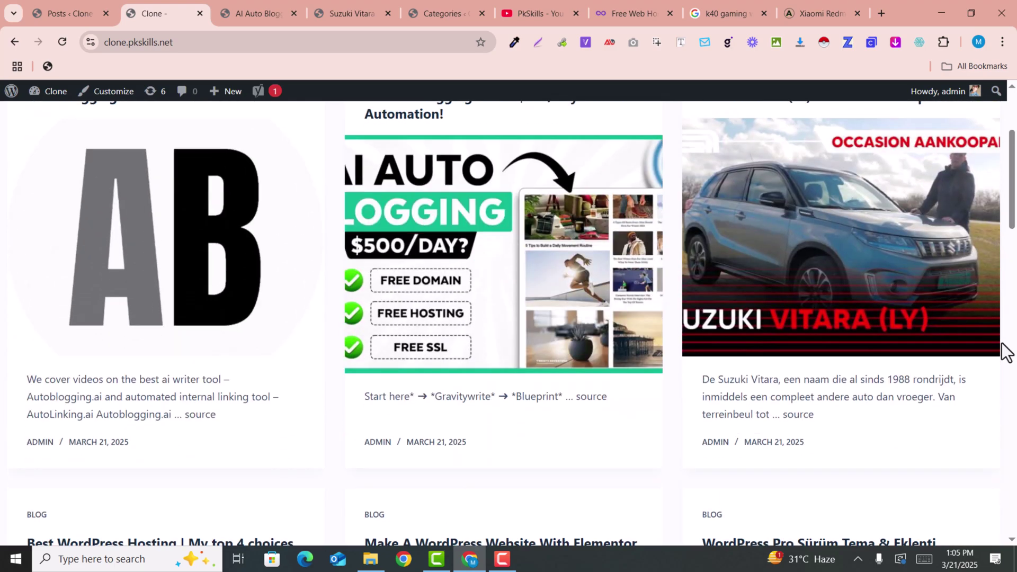
pyautogui.scroll(-18, 1006, 352)
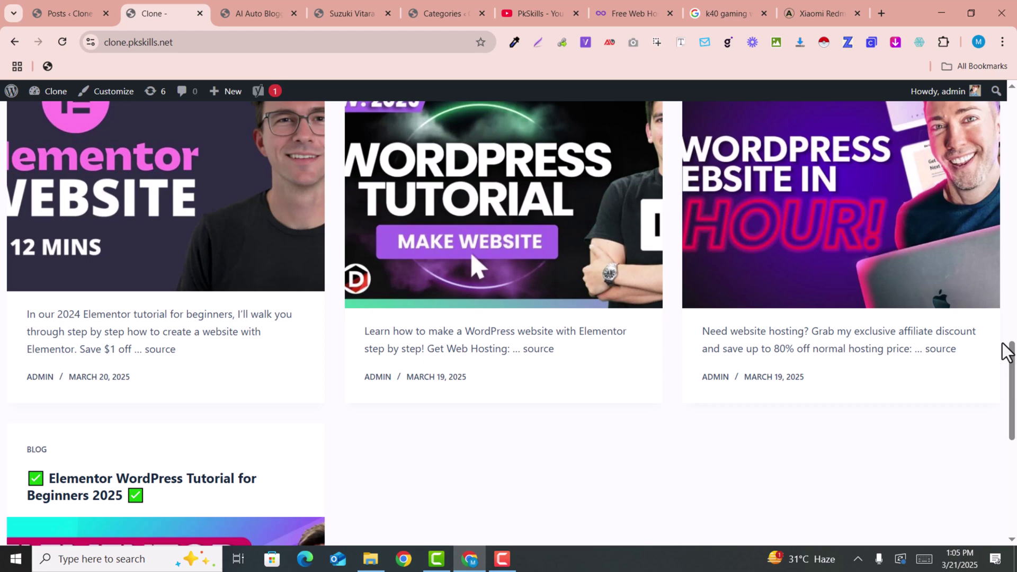
pyautogui.scroll(-8, 1006, 352)
pyautogui.scroll(5, 216, 193)
pyautogui.scroll(-1, 212, 184)
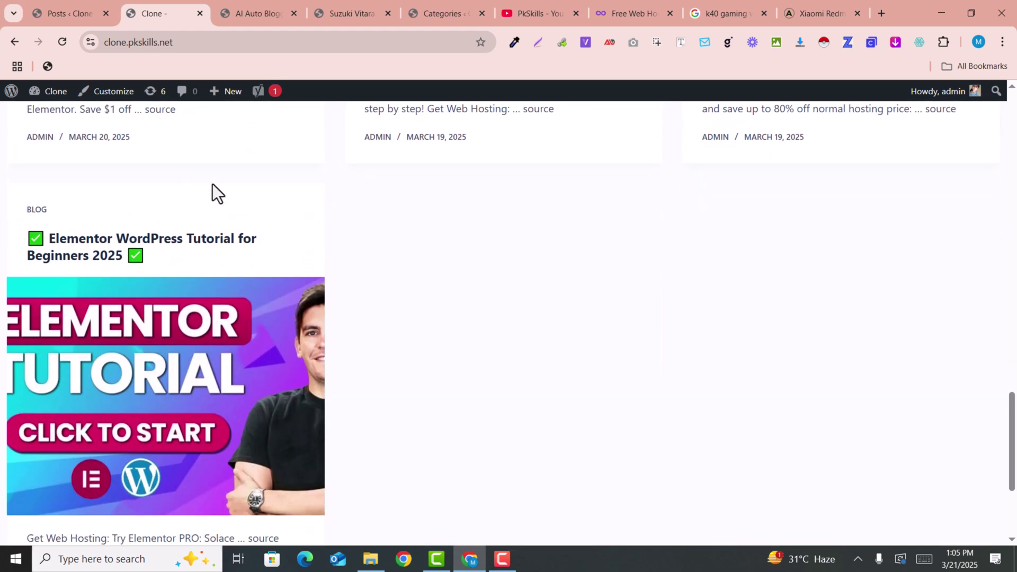
pyautogui.scroll(3, 212, 184)
# Step: Return to the dashboard's posts list and view its newest entries
pyautogui.click(84, 10)
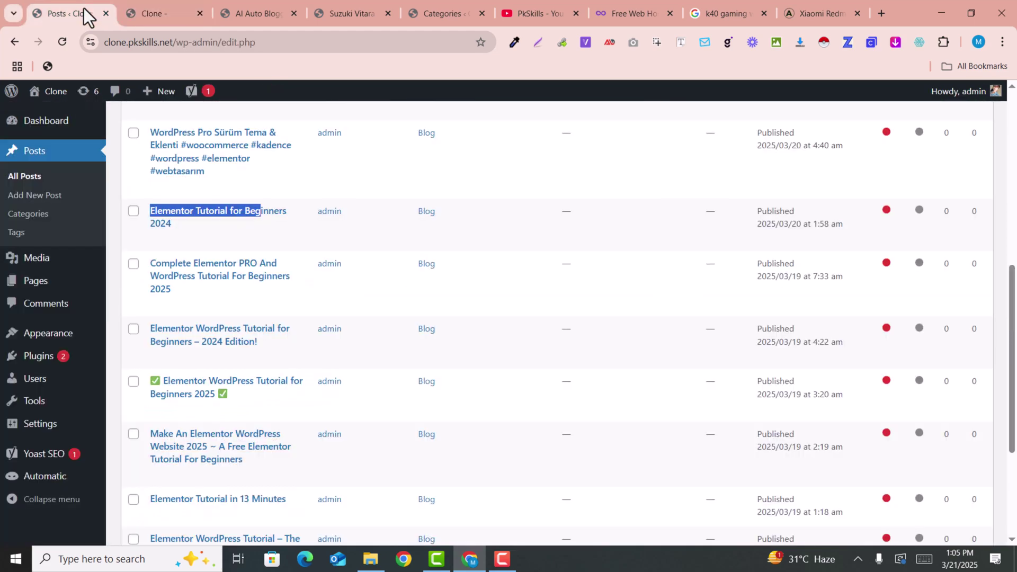
pyautogui.scroll(9, 599, 357)
pyautogui.moveTo(600, 357)
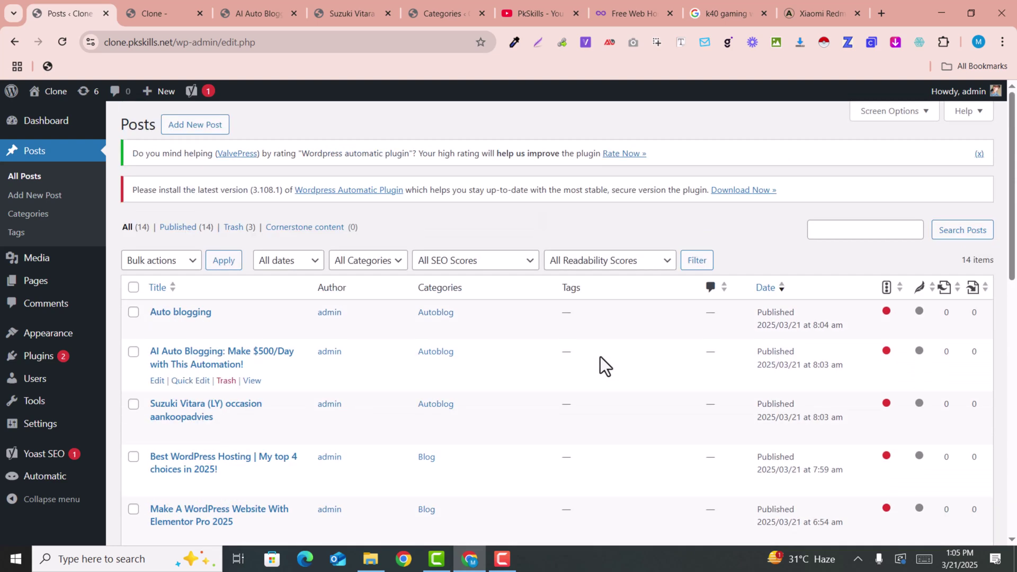
# Step: Review the entries in the posts list and view the published "AI Auto Blogging: Make $500/Day with This Automation!" post from its start
pyautogui.scroll(-3, 600, 357)
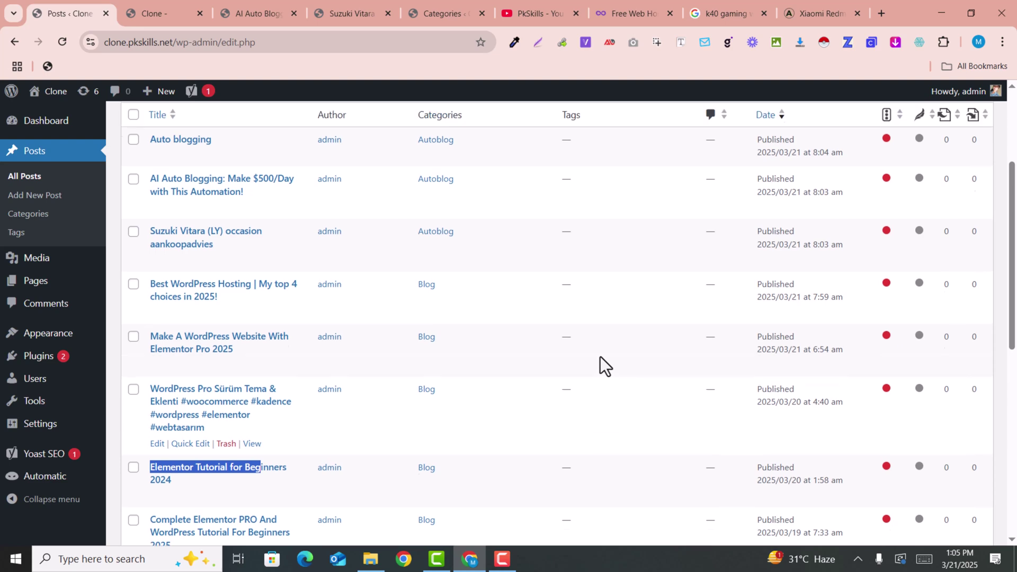
pyautogui.scroll(3, 600, 358)
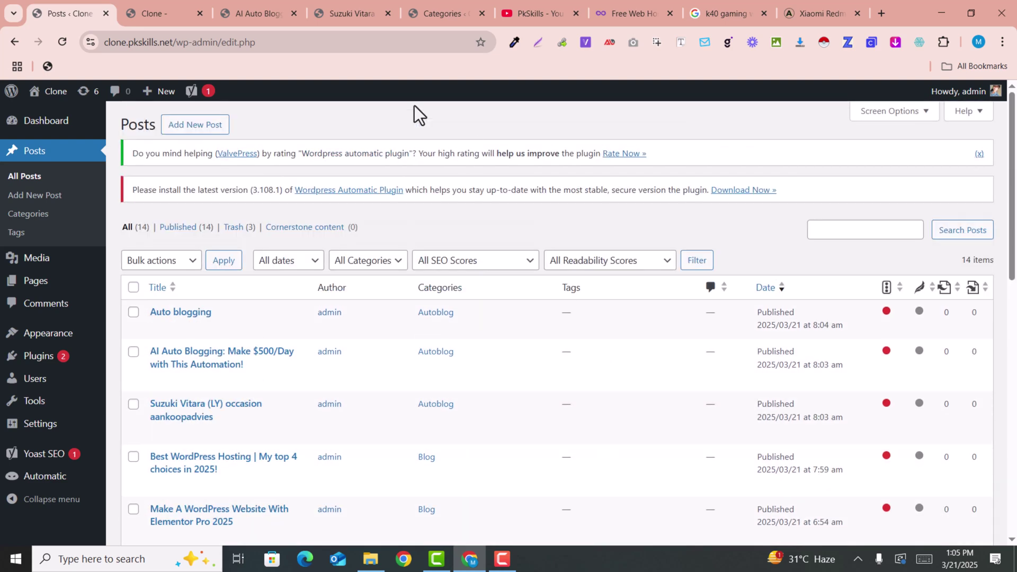
pyautogui.click(278, 8)
pyautogui.scroll(5, 476, 326)
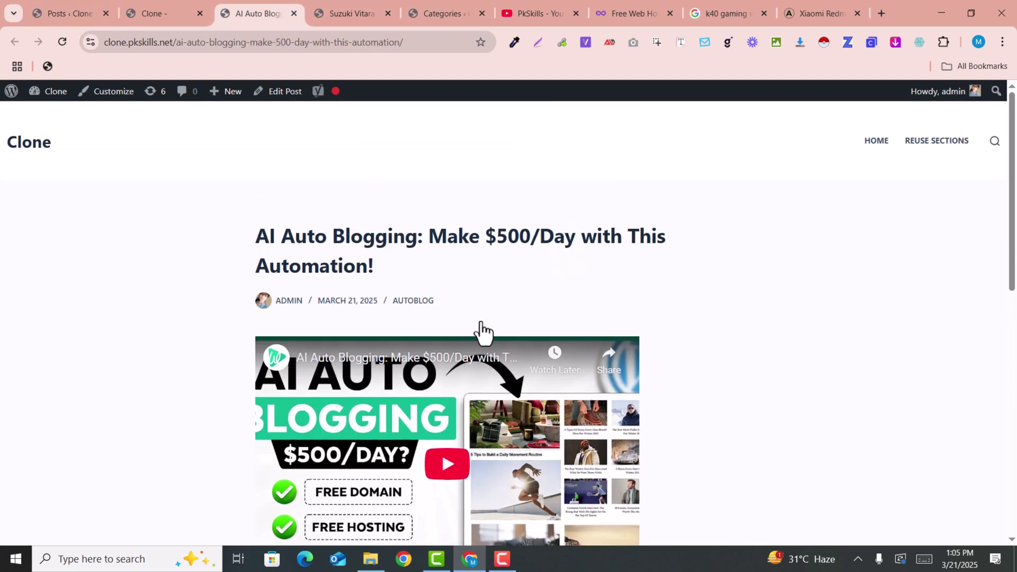
# Step: Return to the site's home page and look over the Autoblog and Blog post cards, from the newest entries down to the page links
pyautogui.click(159, 10)
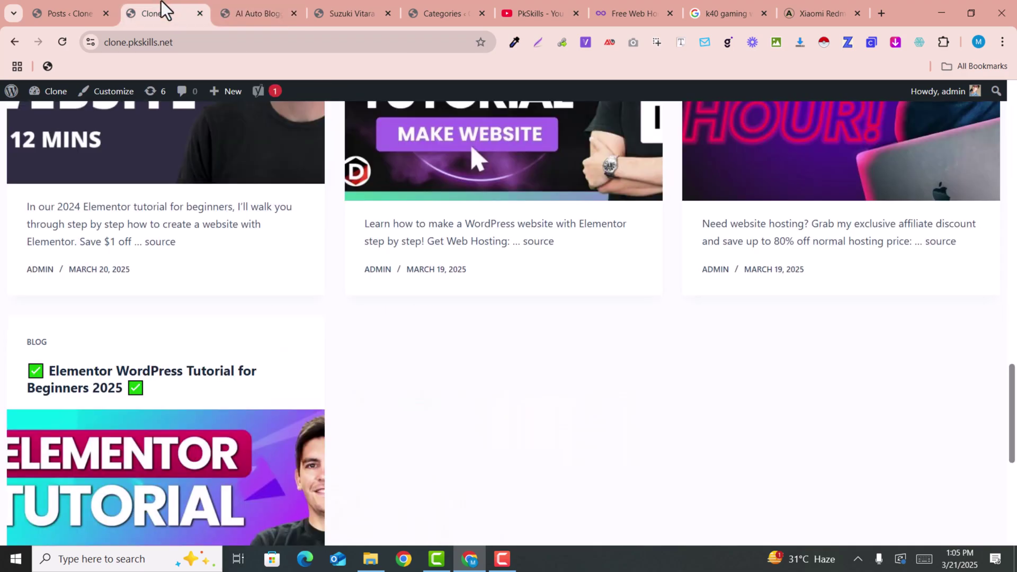
pyautogui.scroll(8, 339, 374)
pyautogui.scroll(10, 339, 375)
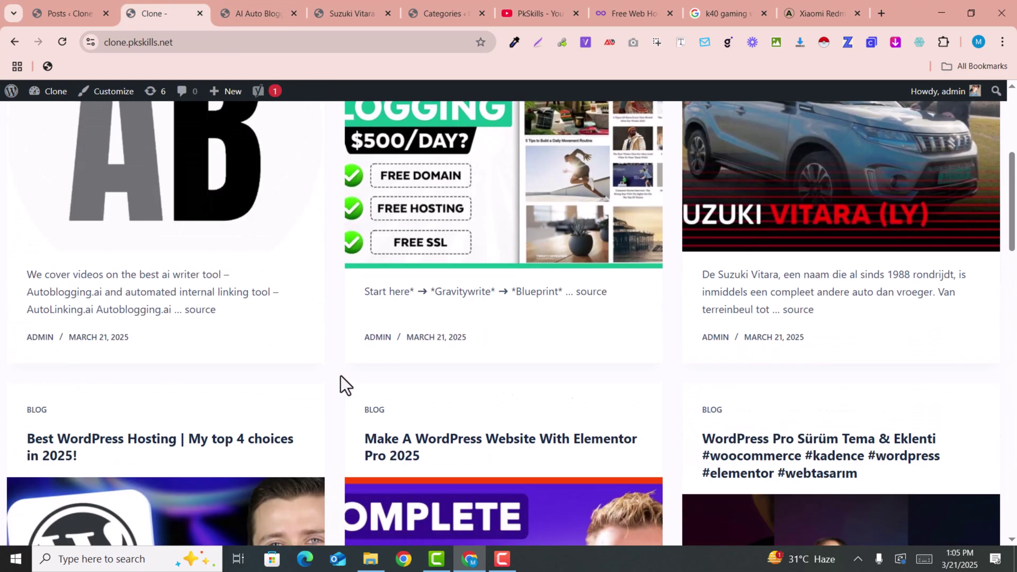
pyautogui.scroll(1, 342, 374)
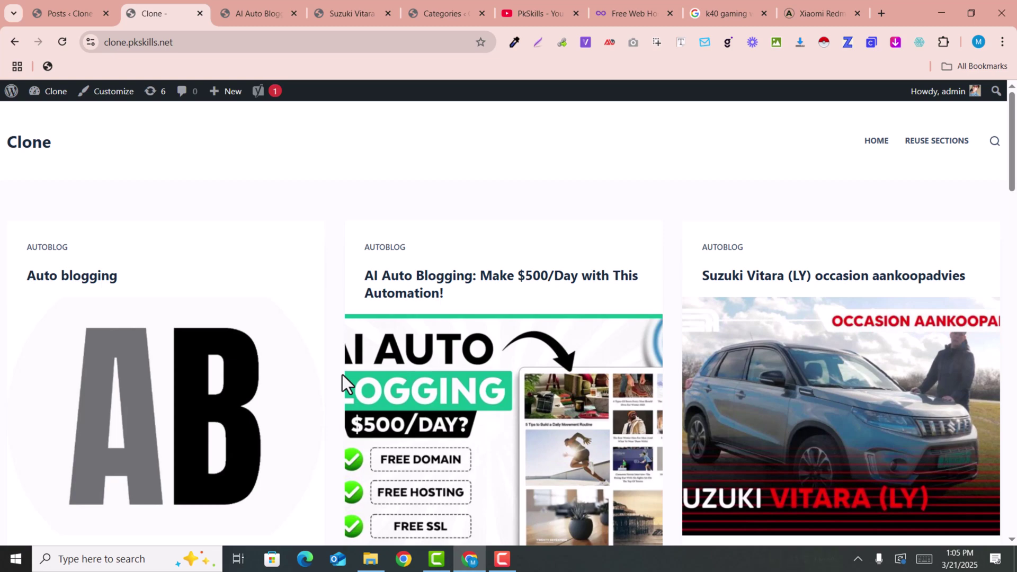
pyautogui.scroll(-20, 342, 374)
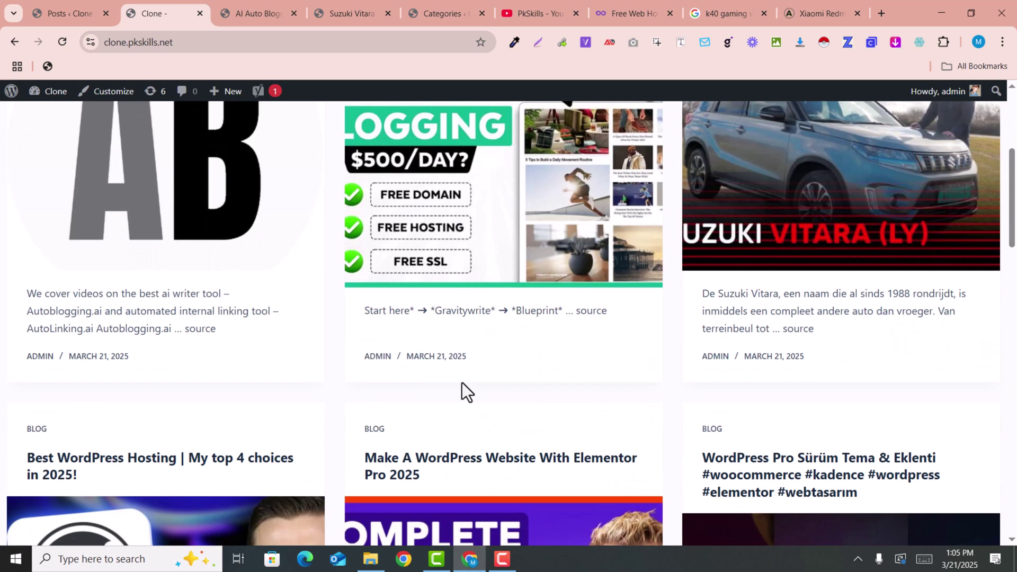
pyautogui.scroll(-15, 688, 422)
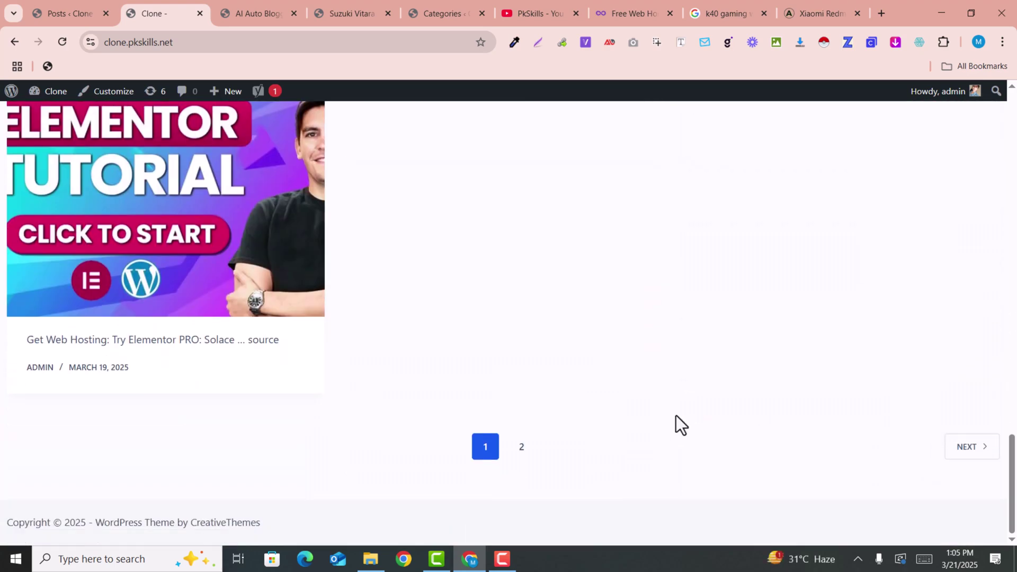
pyautogui.scroll(18, 679, 408)
pyautogui.scroll(20, 675, 395)
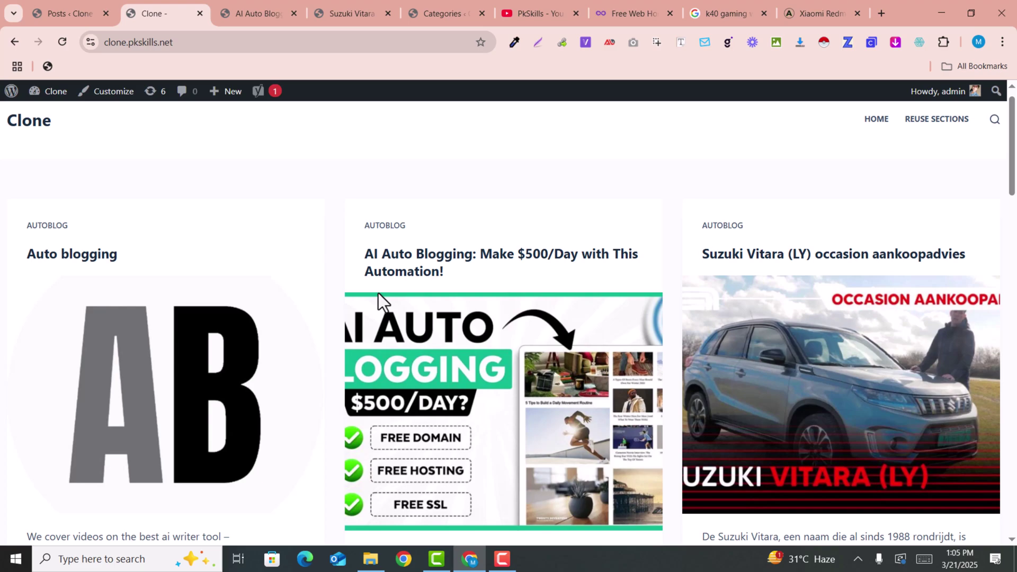
pyautogui.scroll(-12, 382, 302)
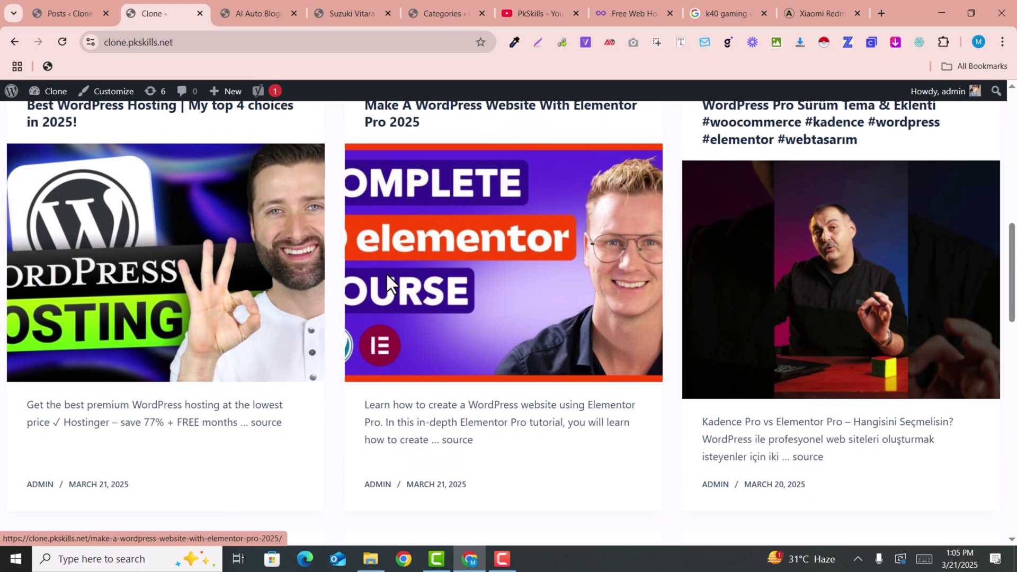
pyautogui.scroll(12, 387, 275)
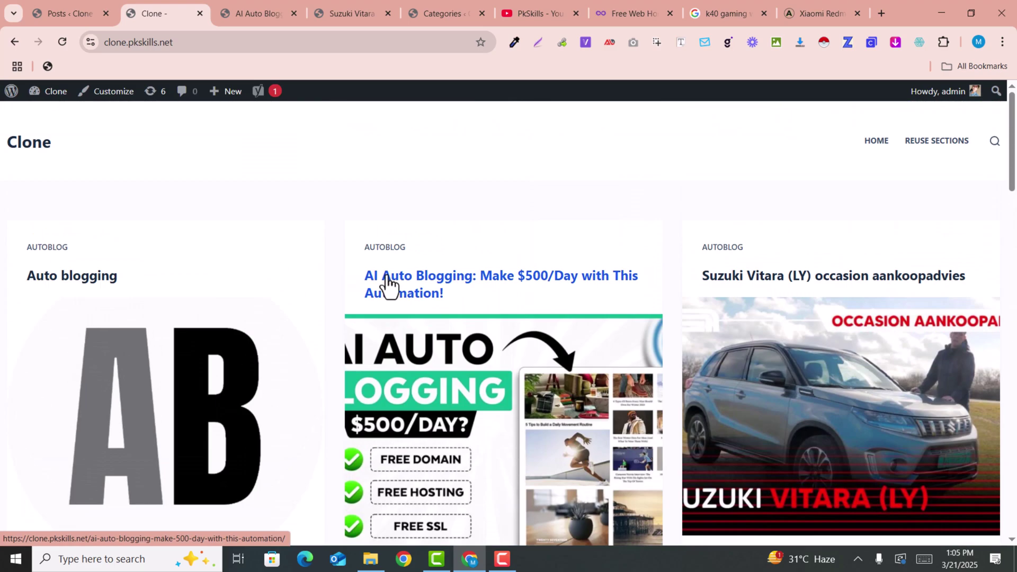
pyautogui.scroll(-12, 388, 284)
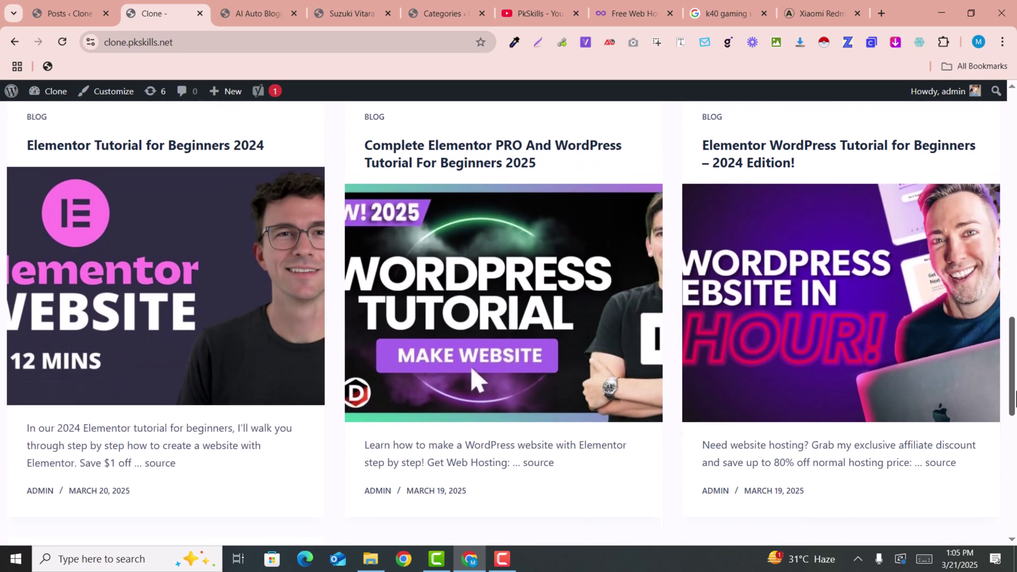